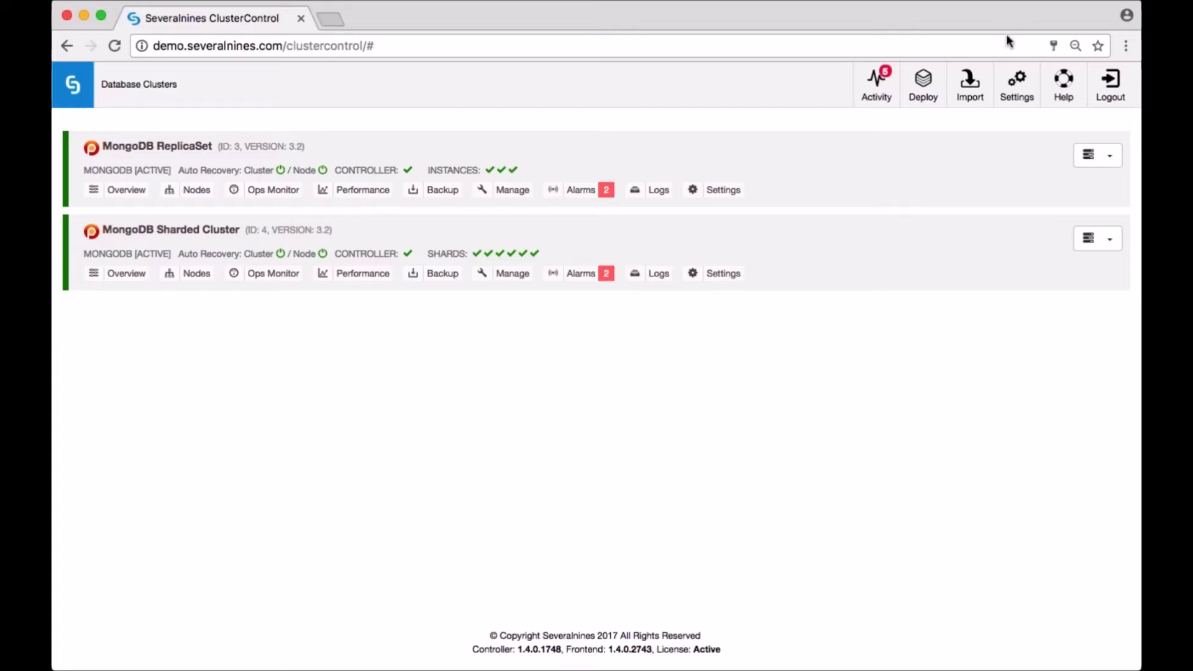
Start a new database cluster deployment of the MongoDB ReplicaSet type.
{"action": "left_click", "coordinate": [923, 84]}
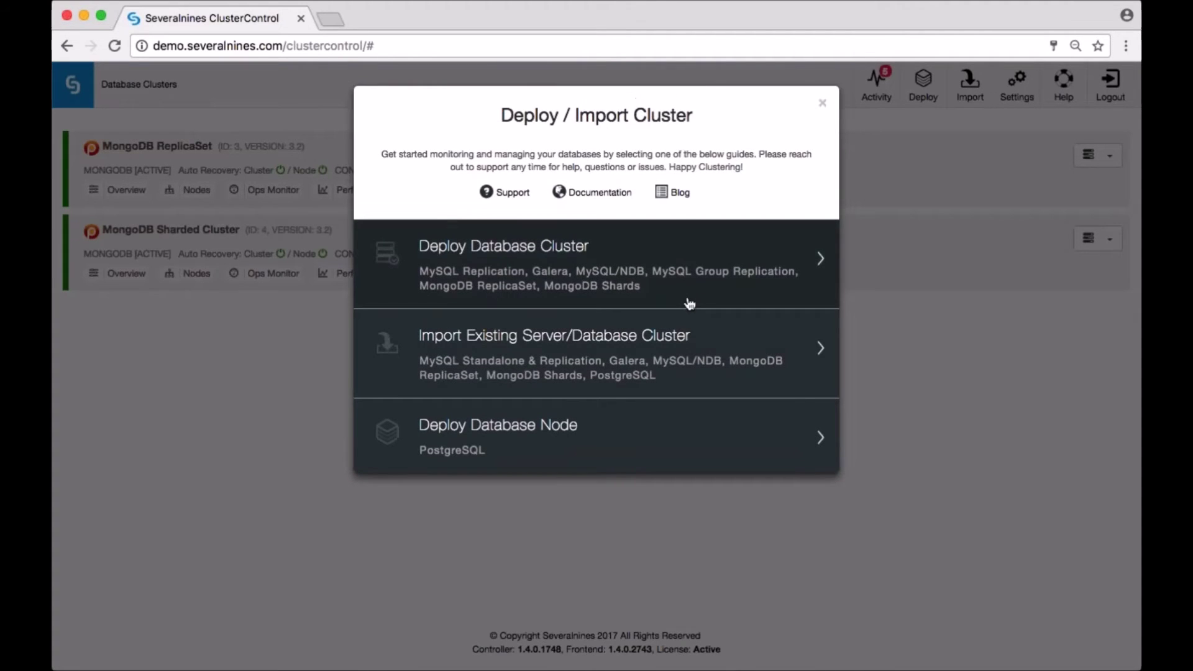
{"action": "left_click", "coordinate": [686, 286]}
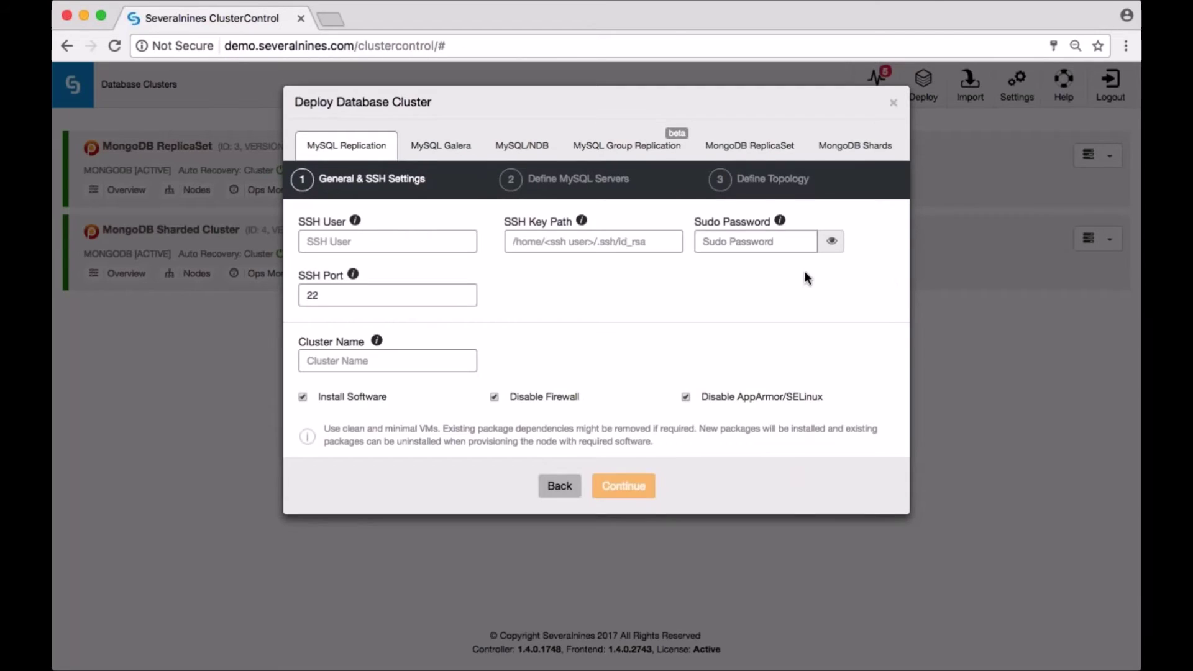
{"action": "left_click", "coordinate": [776, 149]}
Set the SSH user to root and the cluster name to test, and continue to the MongoDB server definition.
{"action": "left_click", "coordinate": [349, 241]}
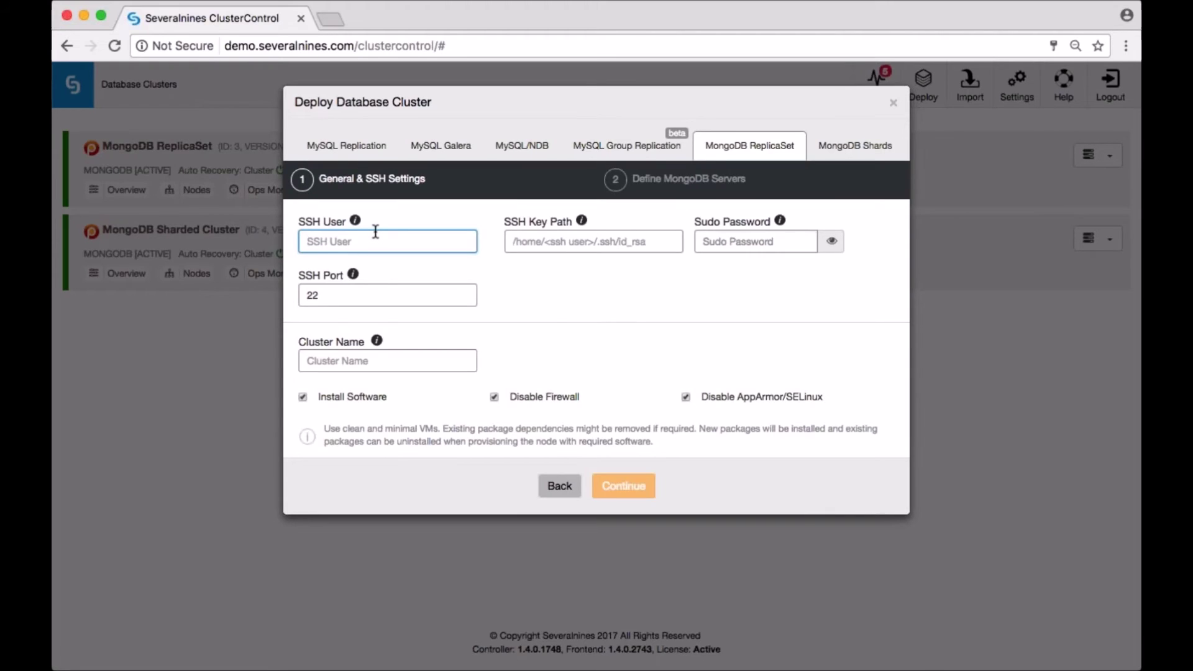
{"action": "type", "text": "ro"}
{"action": "key", "text": "BackSpace"}
{"action": "key", "text": "BackSpace"}
{"action": "type", "text": "ro"}
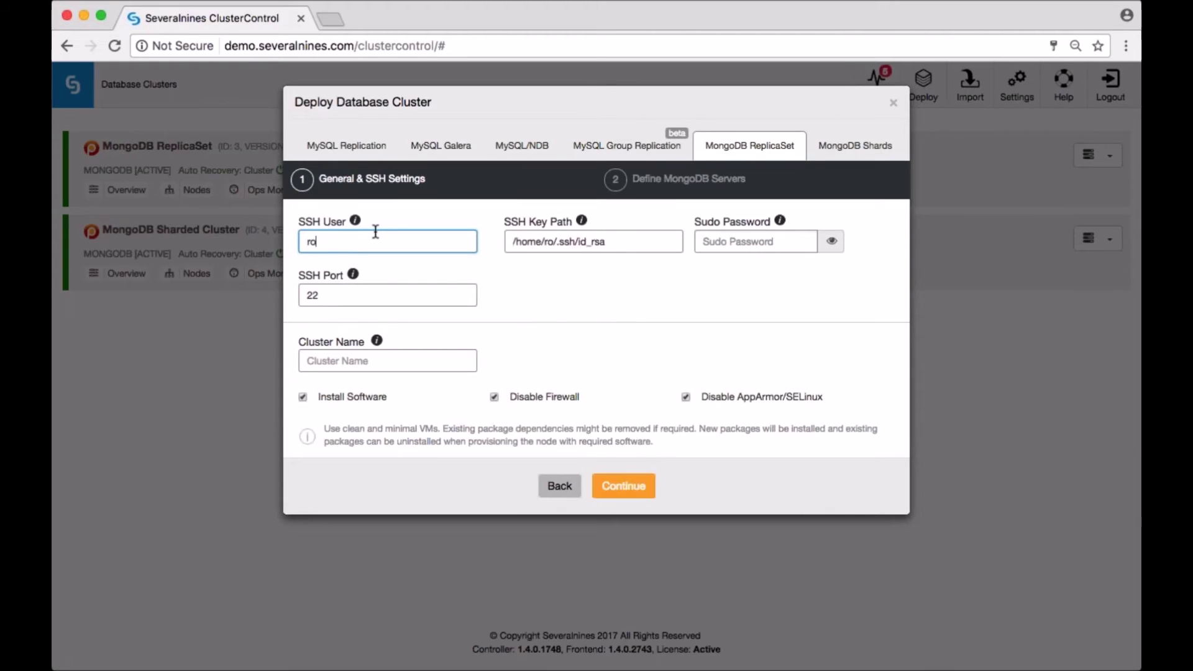
{"action": "type", "text": "ot"}
{"action": "key", "text": "Tab"}
{"action": "key", "text": "Tab"}
{"action": "key", "text": "Tab"}
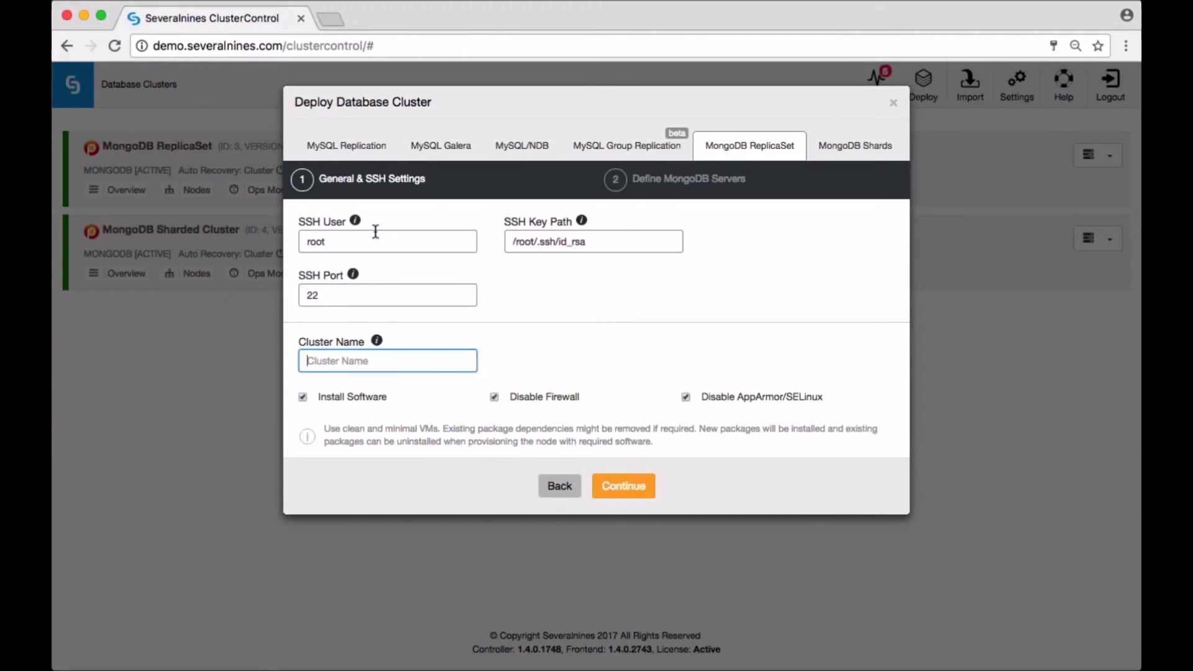
{"action": "type", "text": "test"}
{"action": "left_click", "coordinate": [640, 492]}
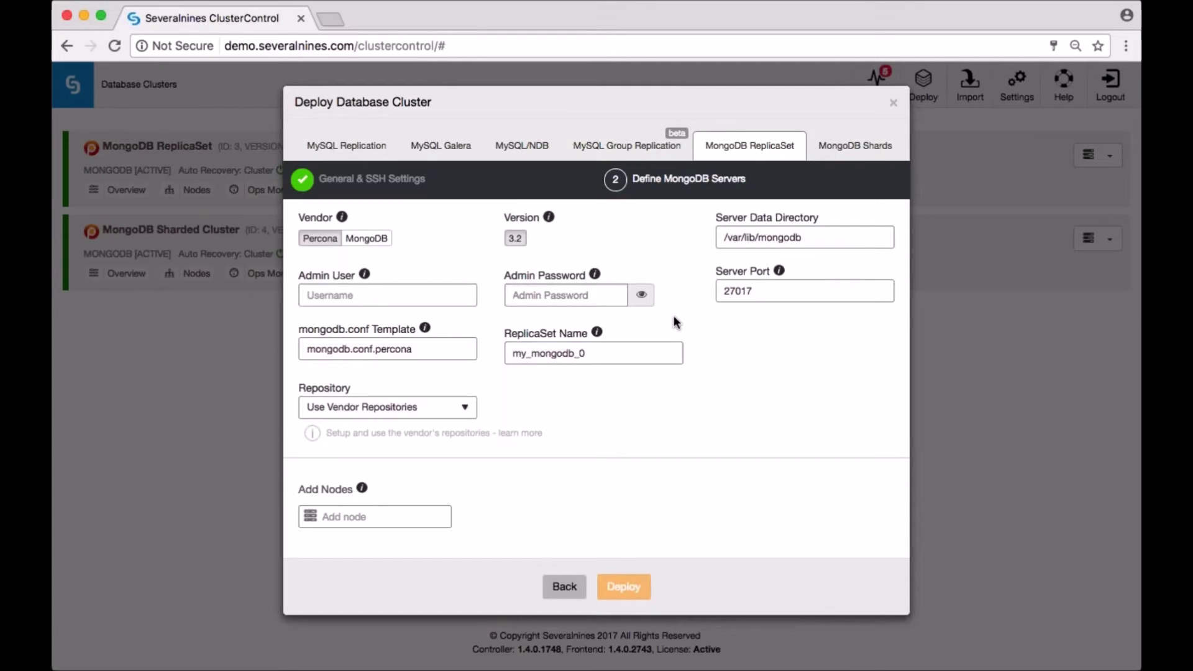
Review the server port and the mongodb.conf template set for the replica set.
{"action": "left_click_drag", "start_coordinate": [754, 290], "coordinate": [722, 289]}
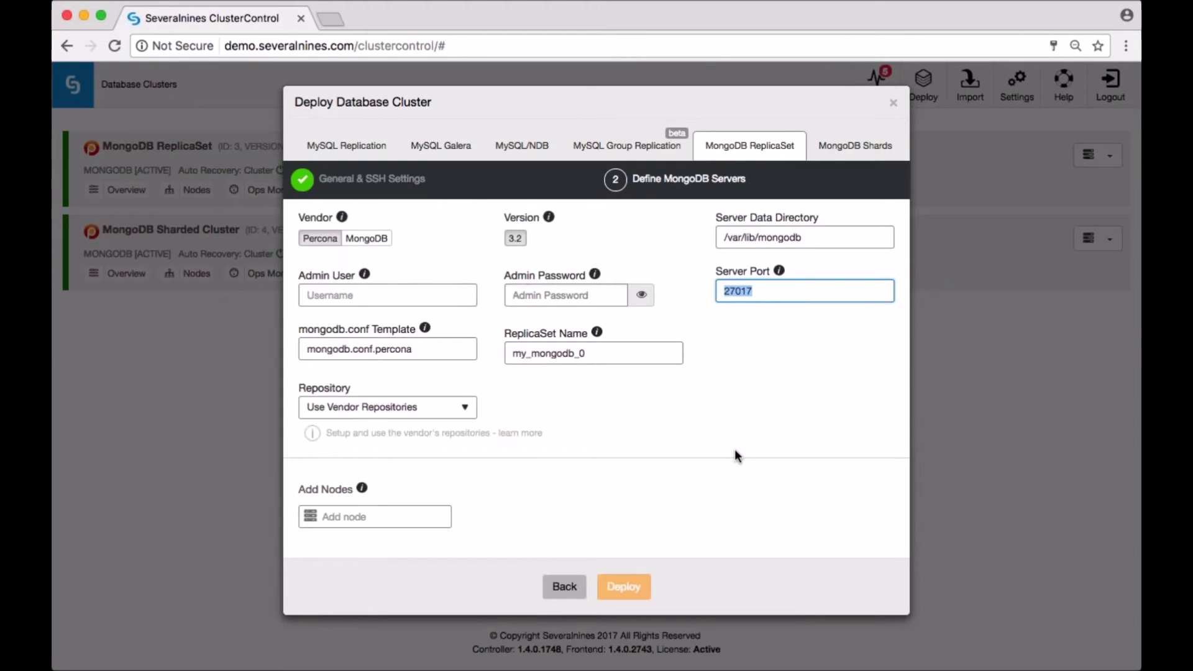
{"action": "left_click_drag", "start_coordinate": [423, 348], "coordinate": [288, 341]}
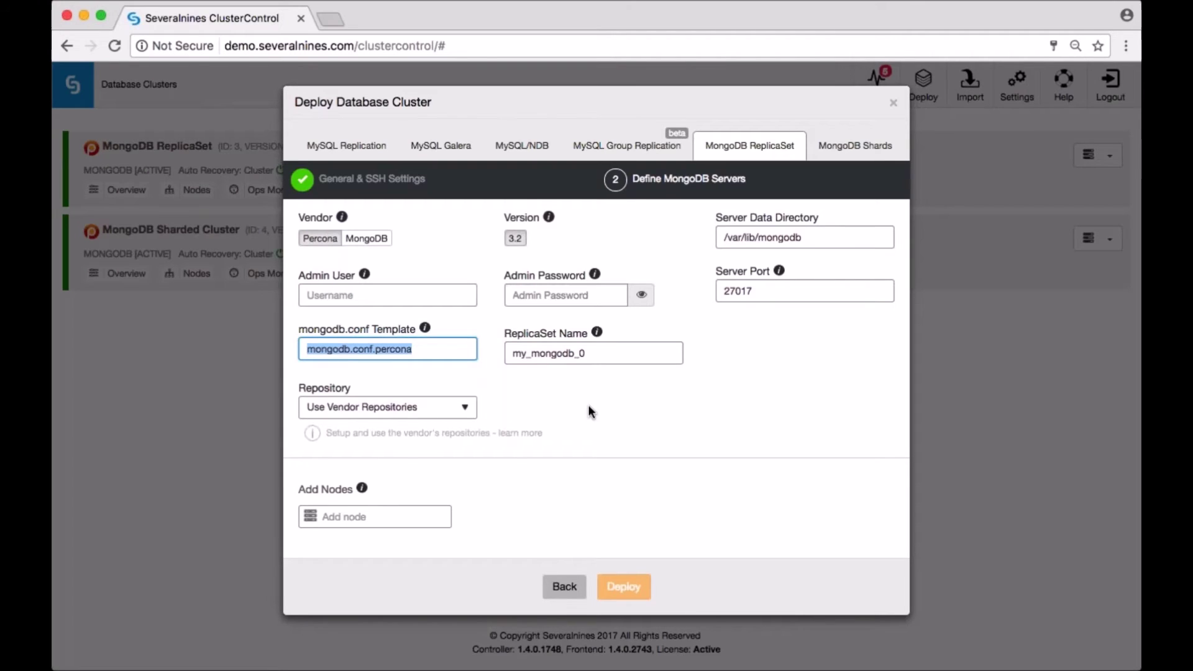
{"action": "mouse_move", "coordinate": [425, 329]}
Switch to a MongoDB Shards deployment with SSH user root, continue to the configuration servers and routers, and close the wizard without deploying.
{"action": "left_click", "coordinate": [854, 146]}
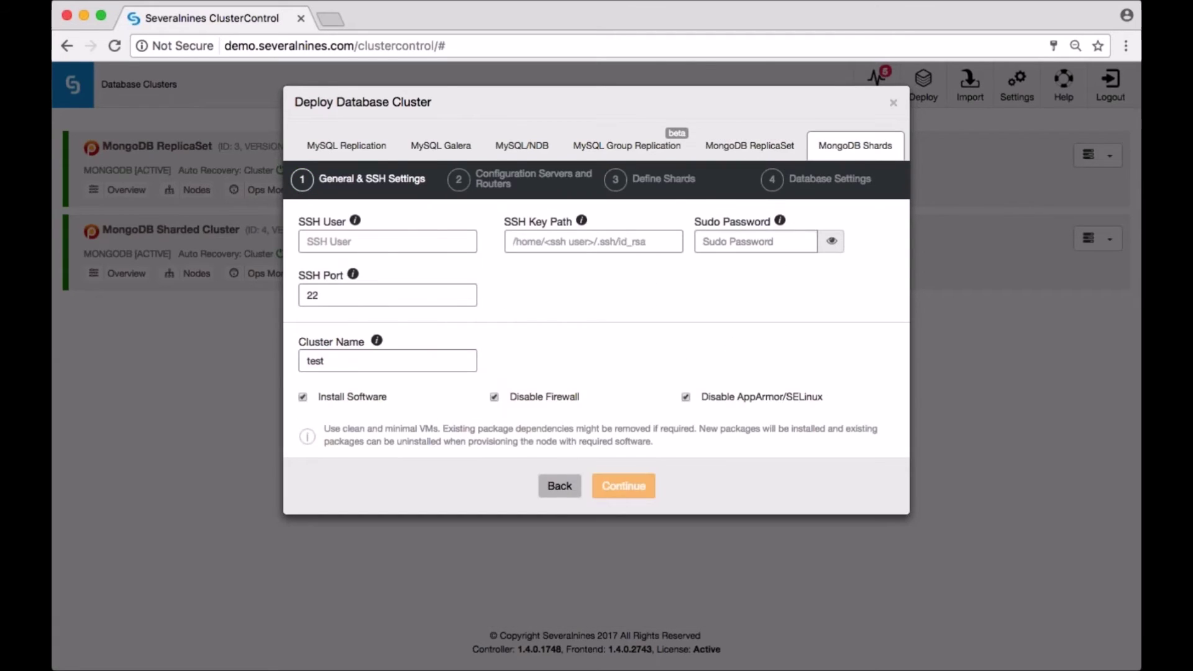
{"action": "left_click", "coordinate": [386, 241]}
{"action": "type", "text": "roo"}
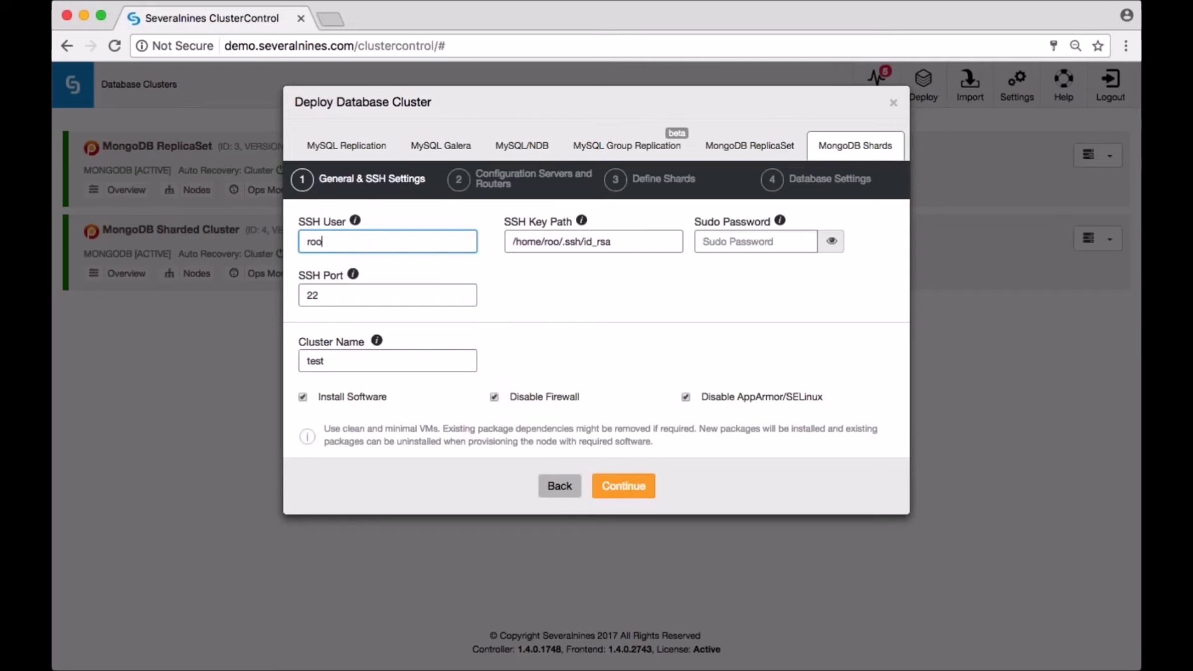
{"action": "type", "text": "t"}
{"action": "left_click", "coordinate": [618, 486]}
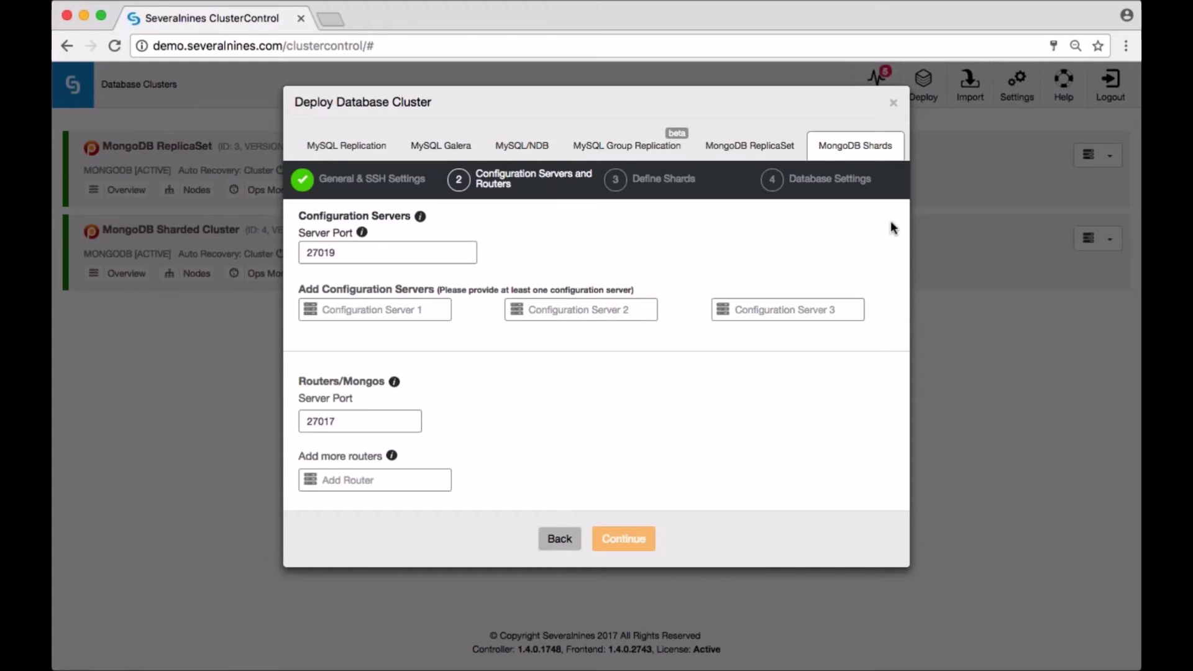
{"action": "left_click", "coordinate": [896, 104]}
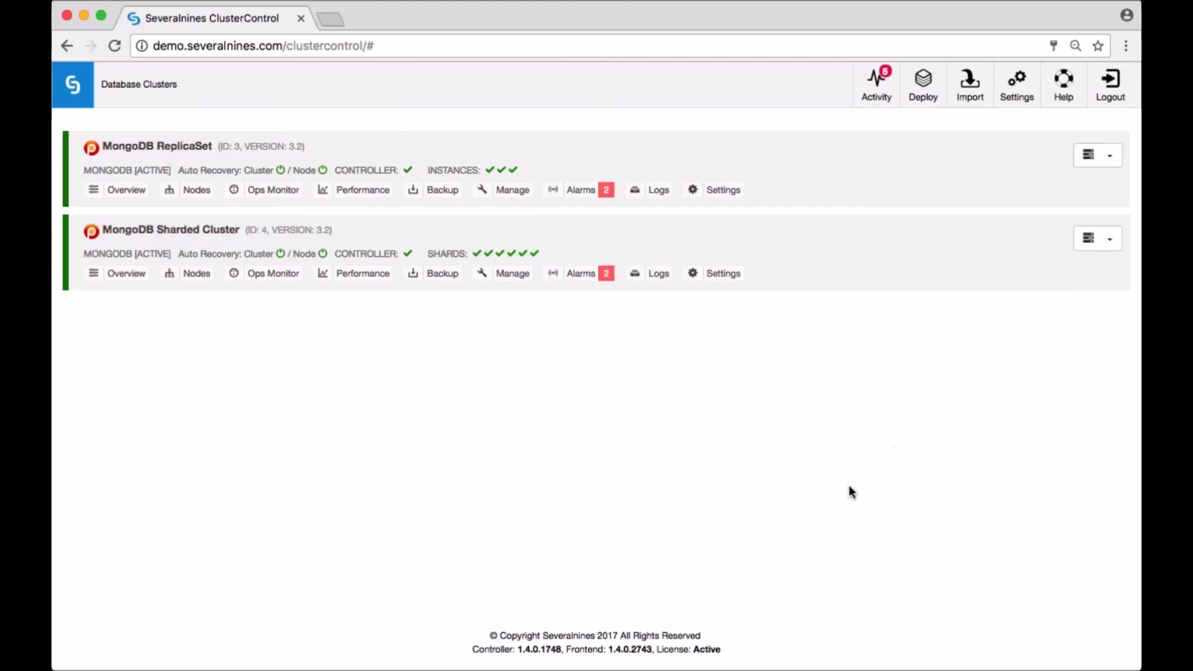
Examine the /etc/mongod.conf file of host 172.16.140.11 in the MongoDB ReplicaSet's configuration management, including its net port setting.
{"action": "left_click", "coordinate": [515, 191]}
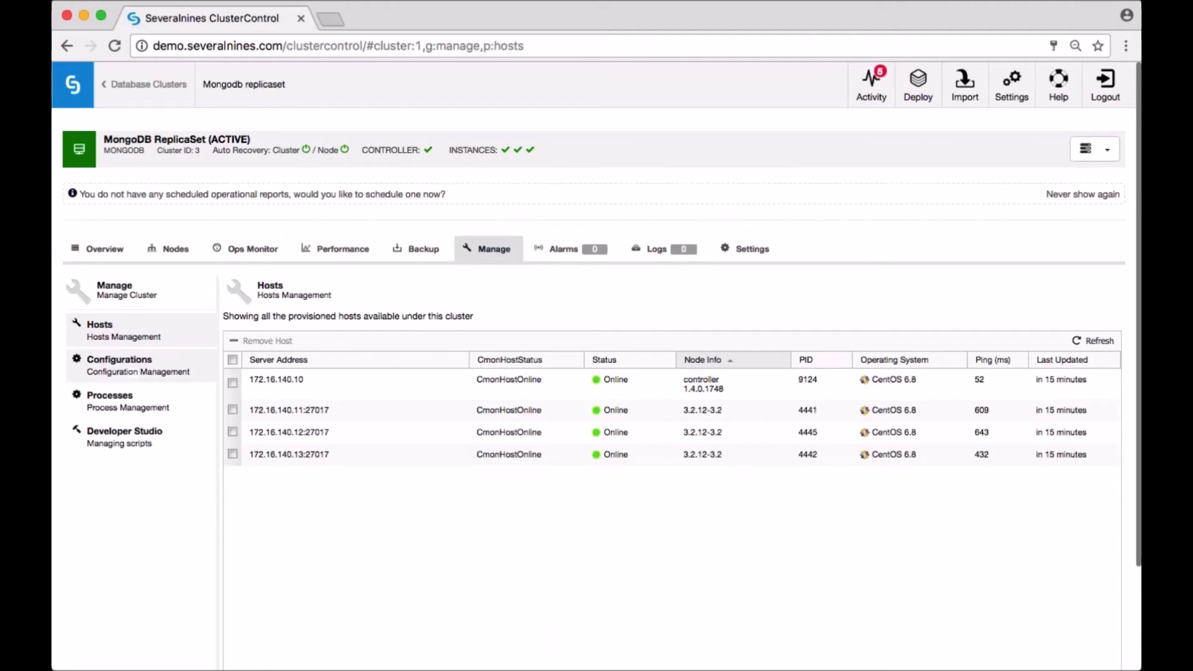
{"action": "left_click", "coordinate": [119, 360]}
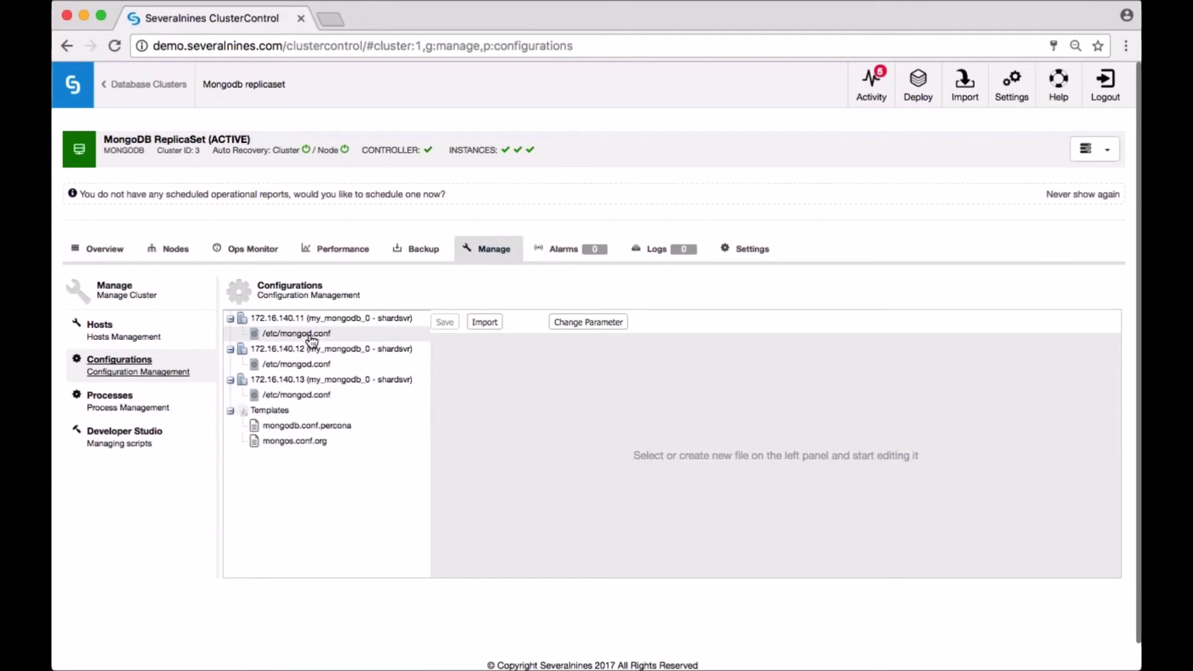
{"action": "left_click", "coordinate": [297, 333]}
{"action": "scroll", "coordinate": [622, 475], "scroll_direction": "down", "scroll_amount": 5}
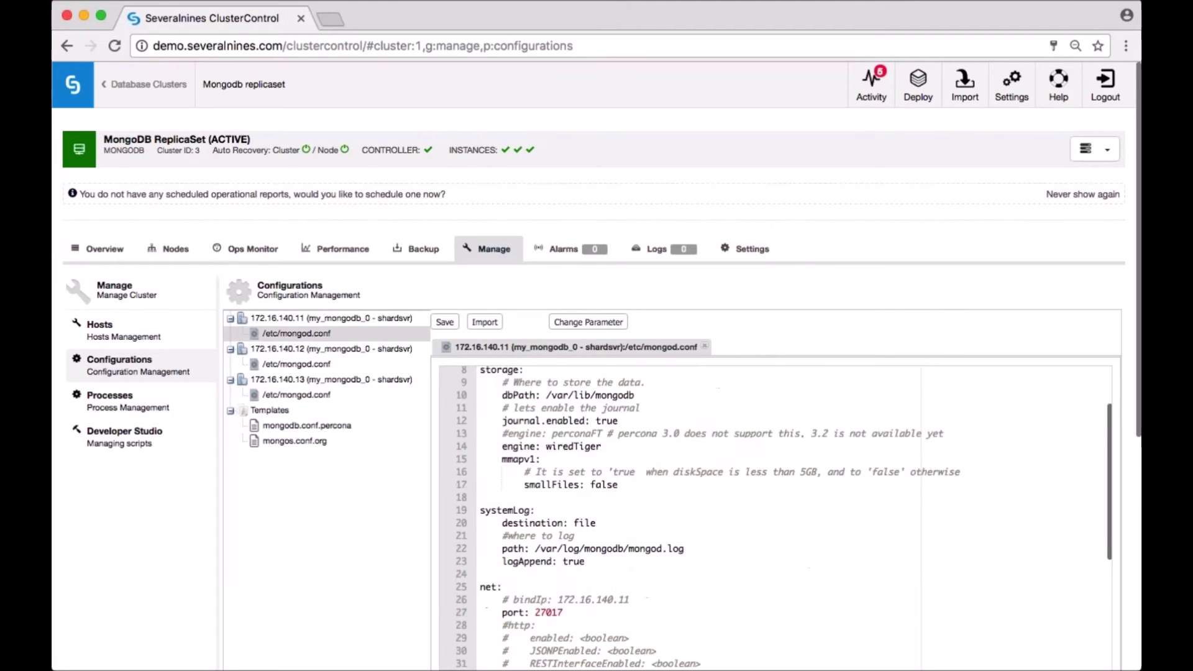
{"action": "scroll", "coordinate": [622, 474], "scroll_direction": "down", "scroll_amount": 10}
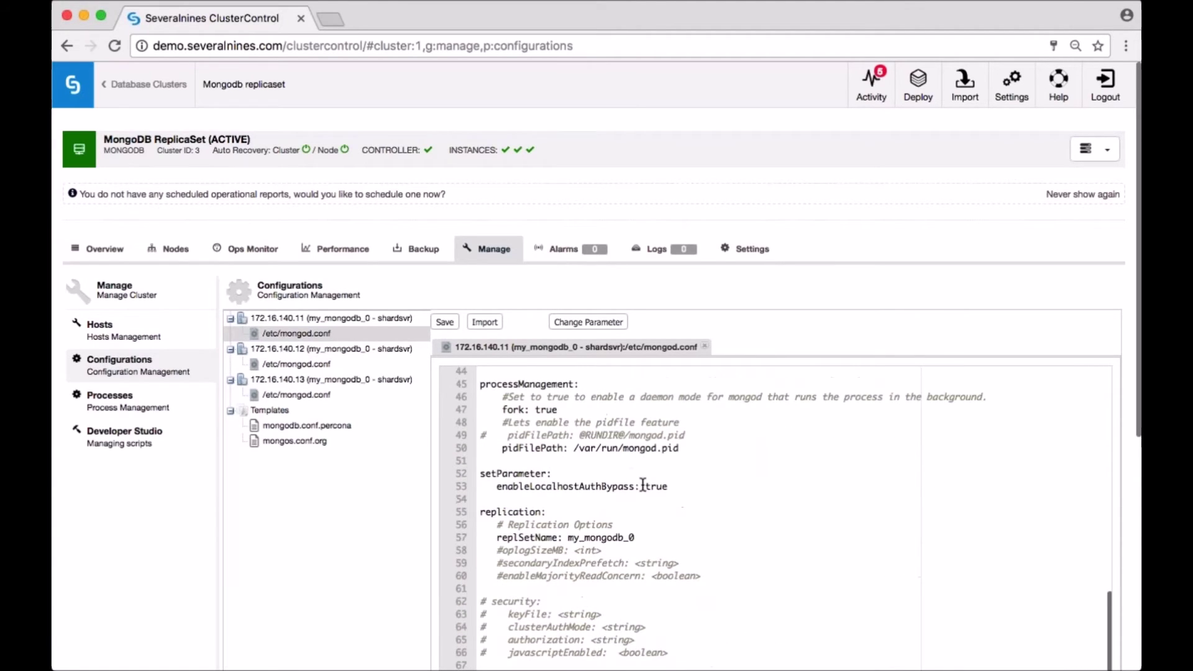
{"action": "scroll", "coordinate": [650, 501], "scroll_direction": "down", "scroll_amount": 3}
{"action": "scroll", "coordinate": [626, 371], "scroll_direction": "up", "scroll_amount": 6}
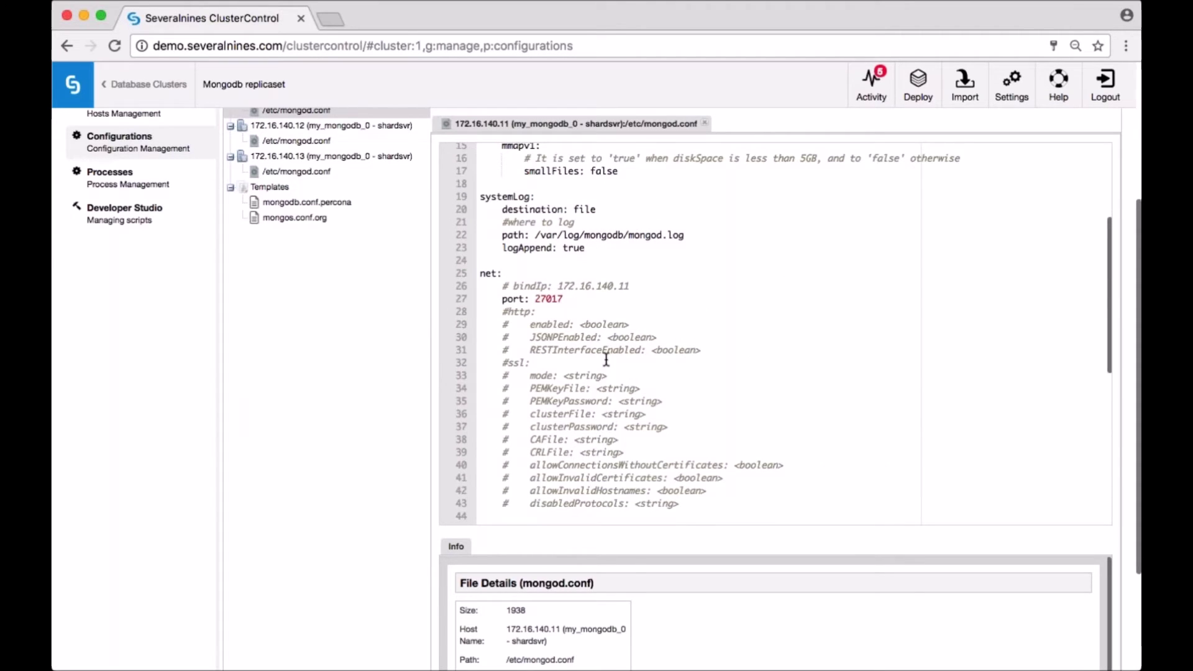
{"action": "left_click_drag", "start_coordinate": [563, 299], "coordinate": [534, 299]}
{"action": "left_click", "coordinate": [540, 299]}
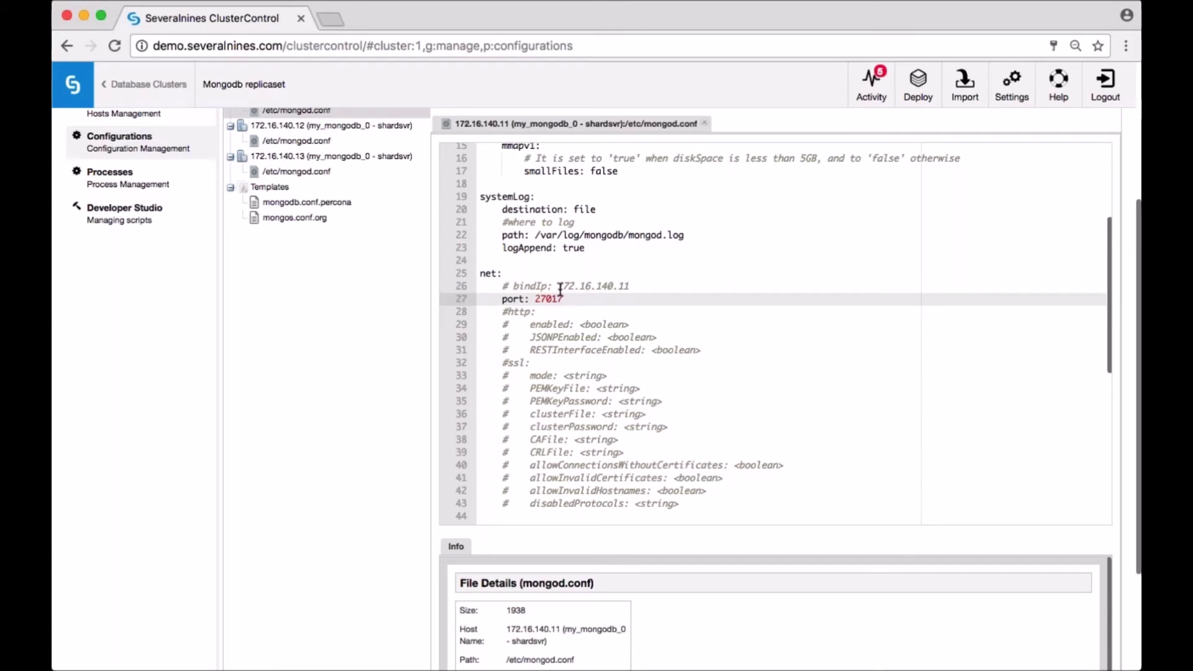
{"action": "scroll", "coordinate": [572, 304], "scroll_direction": "up", "scroll_amount": 3}
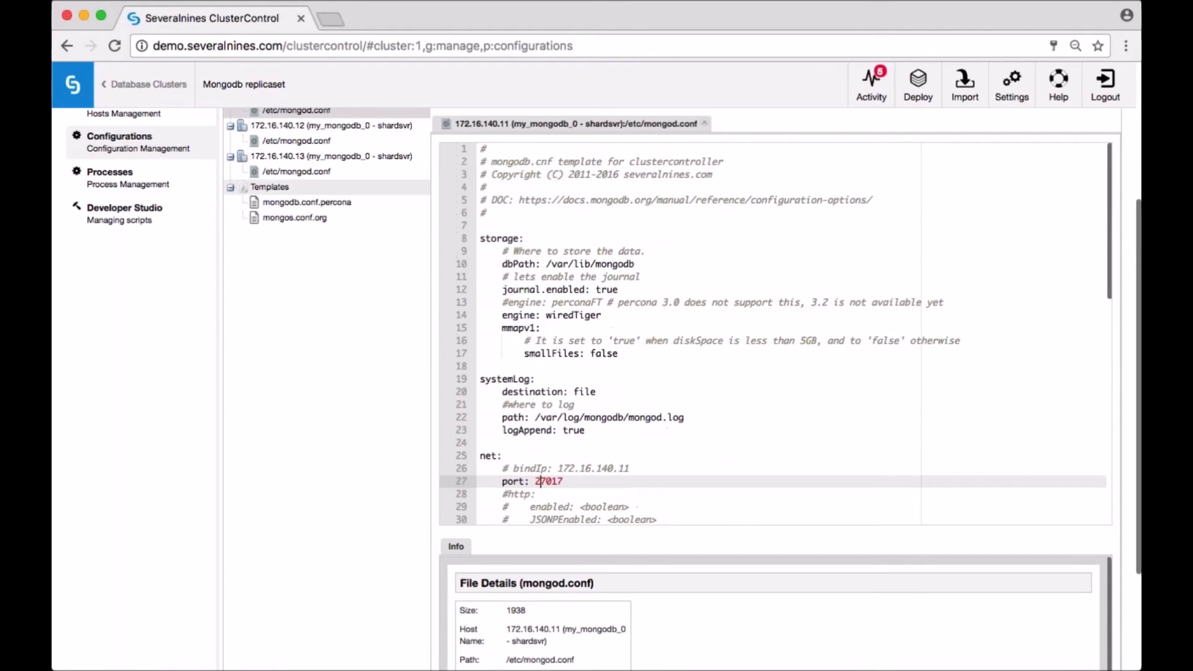
{"action": "scroll", "coordinate": [323, 187], "scroll_direction": "up", "scroll_amount": 3}
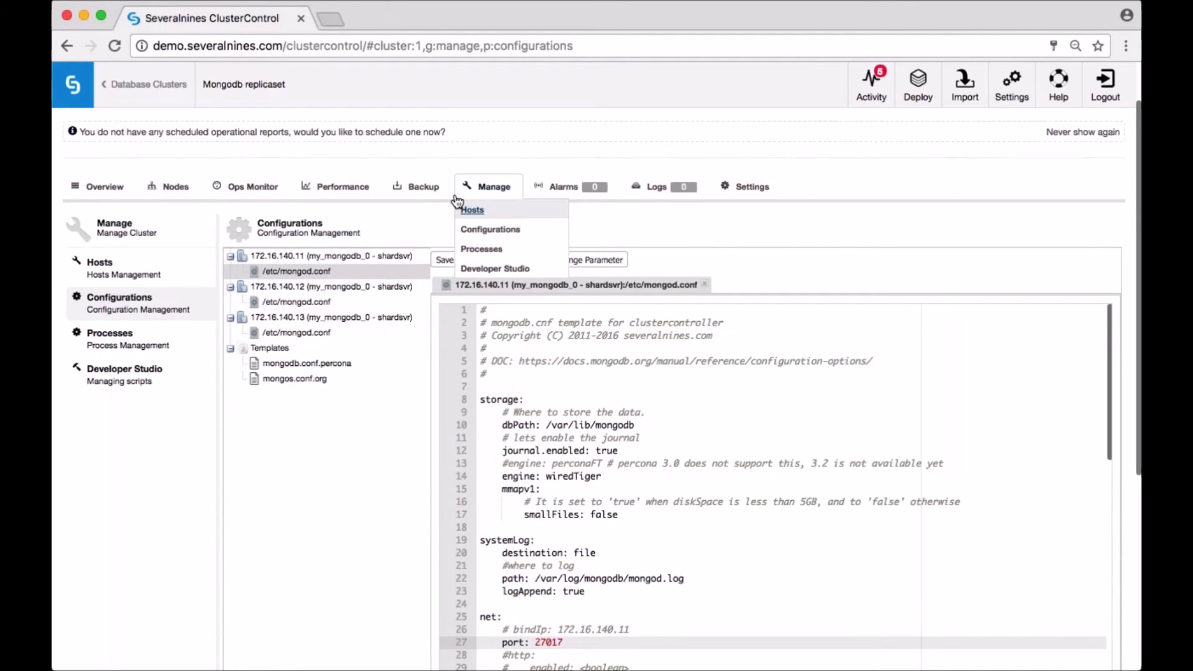
Review all advisor results for the MongoDB ReplicaSet, from the host checks to the security and sharding checks.
{"action": "mouse_move", "coordinate": [242, 188]}
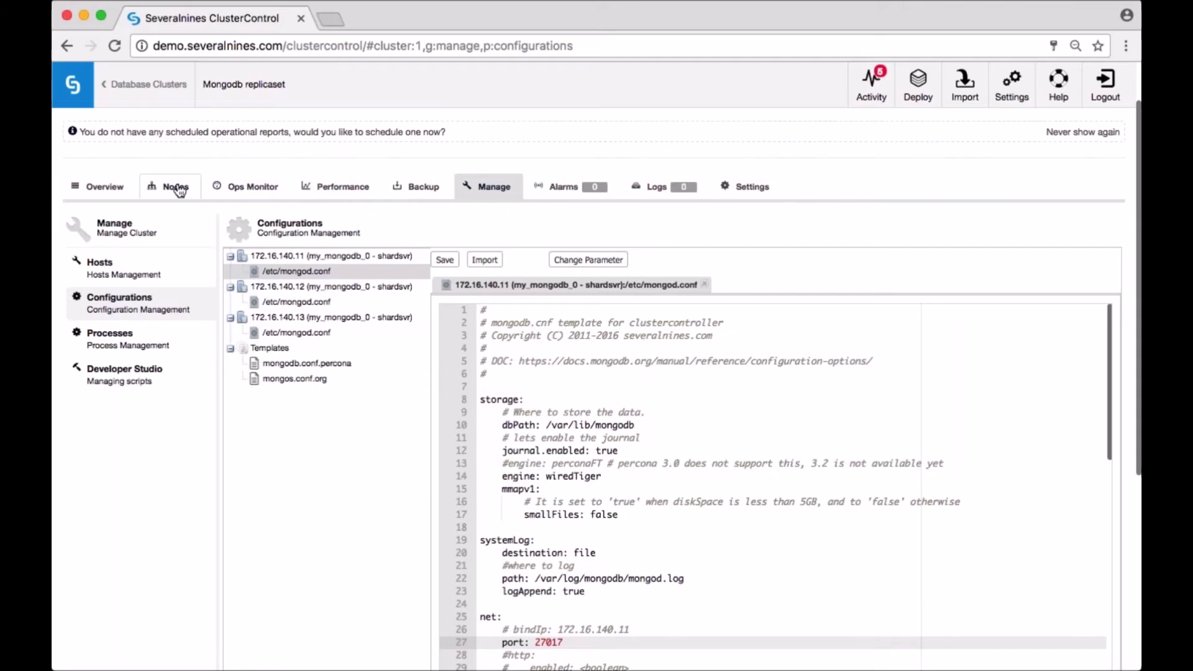
{"action": "mouse_move", "coordinate": [328, 199]}
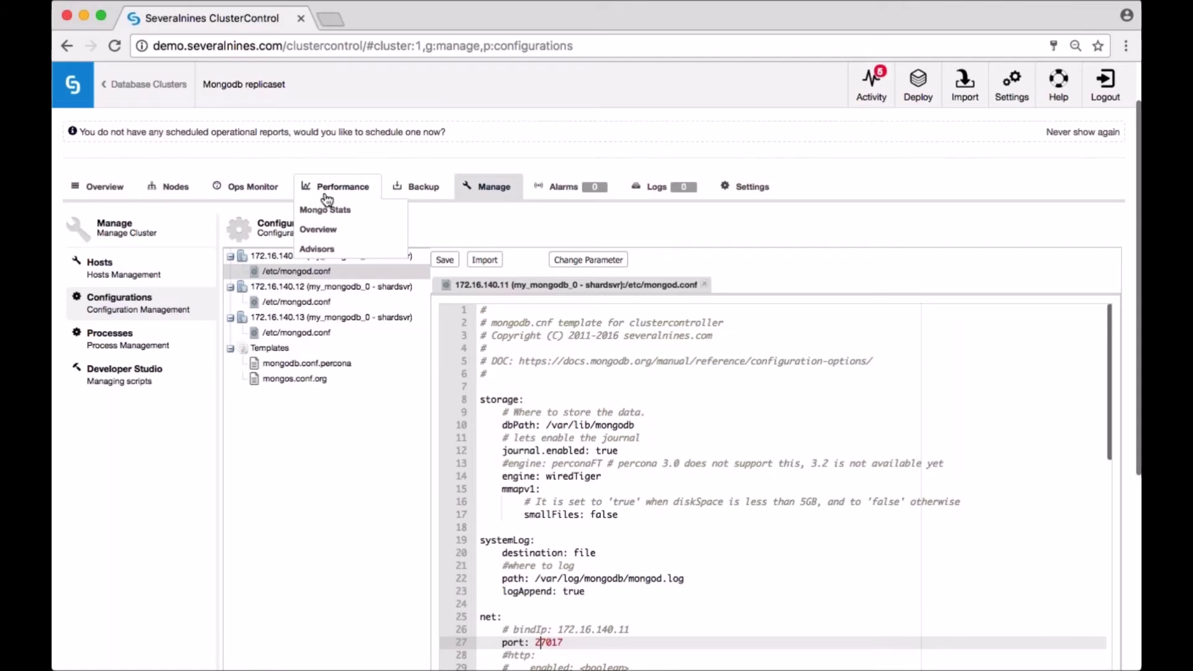
{"action": "left_click", "coordinate": [317, 248]}
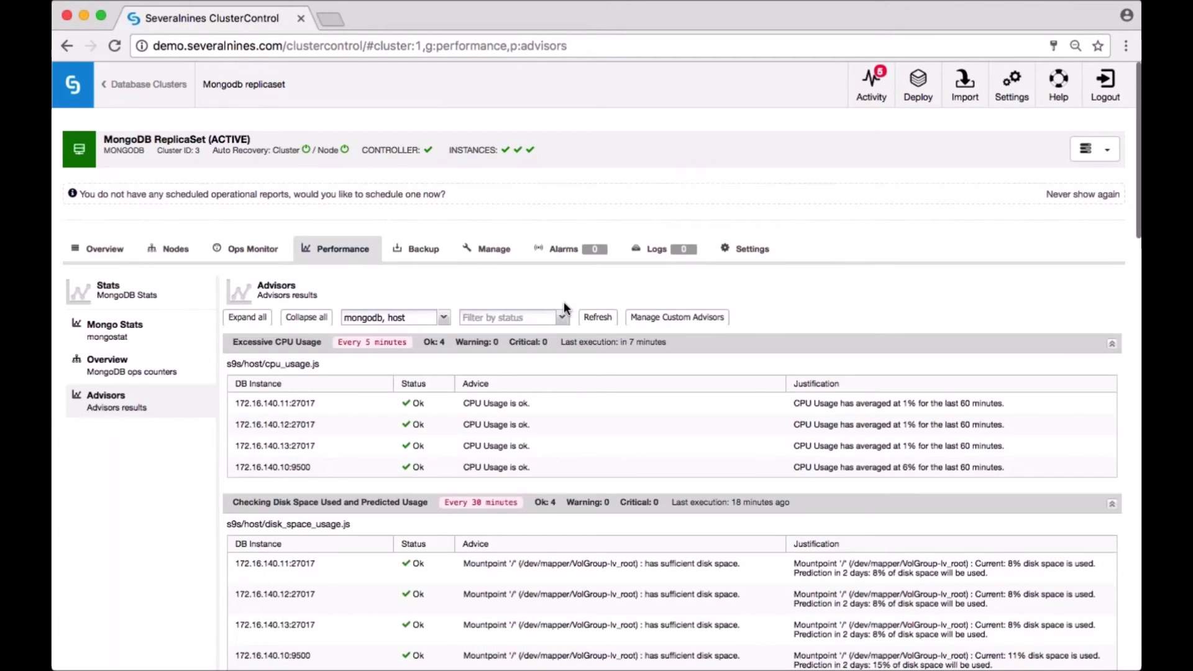
{"action": "scroll", "coordinate": [576, 314], "scroll_direction": "down", "scroll_amount": 10}
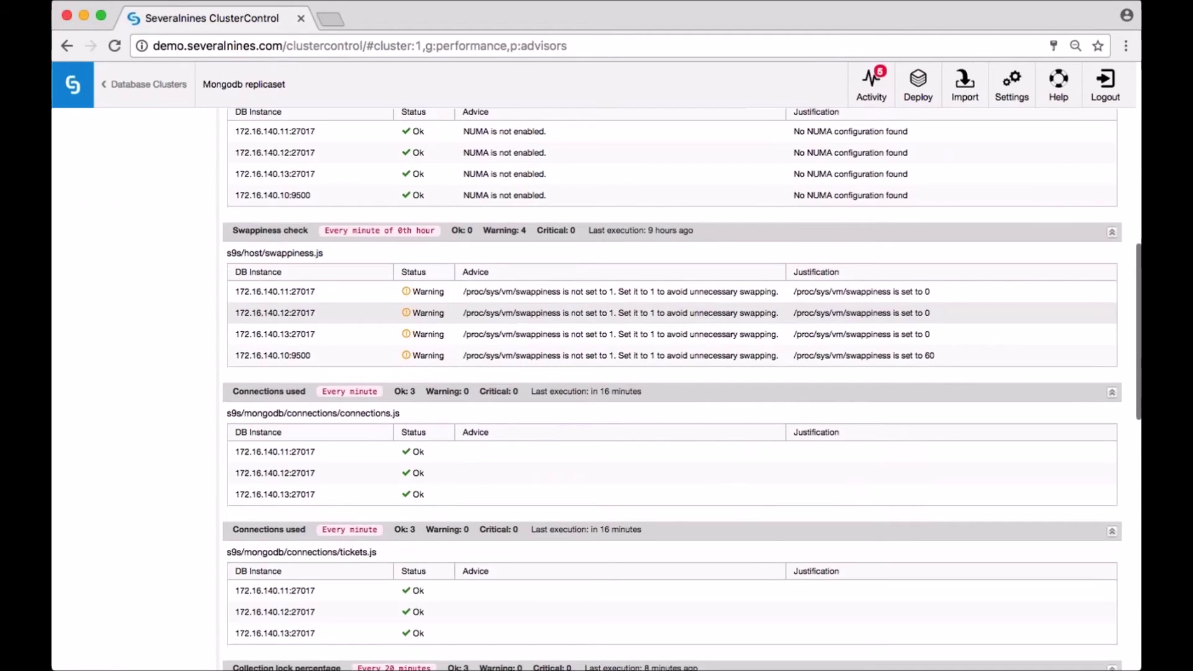
{"action": "scroll", "coordinate": [579, 319], "scroll_direction": "down", "scroll_amount": 10}
{"action": "scroll", "coordinate": [580, 326], "scroll_direction": "down", "scroll_amount": 10}
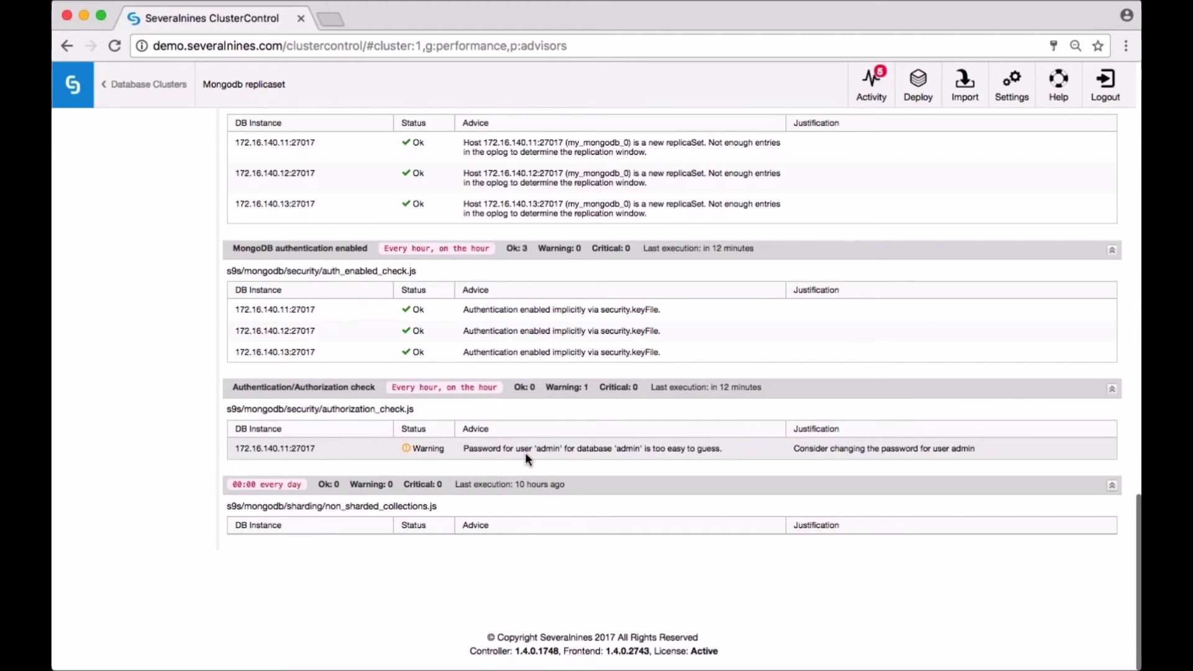
{"action": "scroll", "coordinate": [663, 349], "scroll_direction": "up", "scroll_amount": 20}
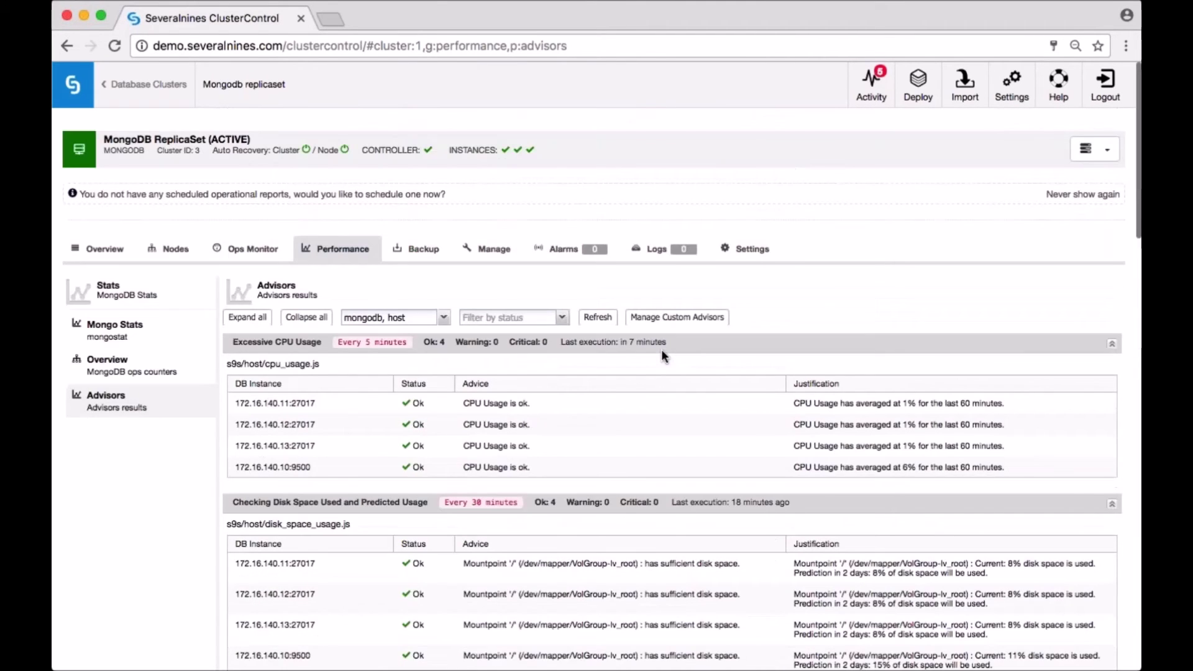
Open the MongoDB Sharded Cluster's advisor results and review its sharding, replication, lock, connection and host checks.
{"action": "left_click", "coordinate": [148, 84]}
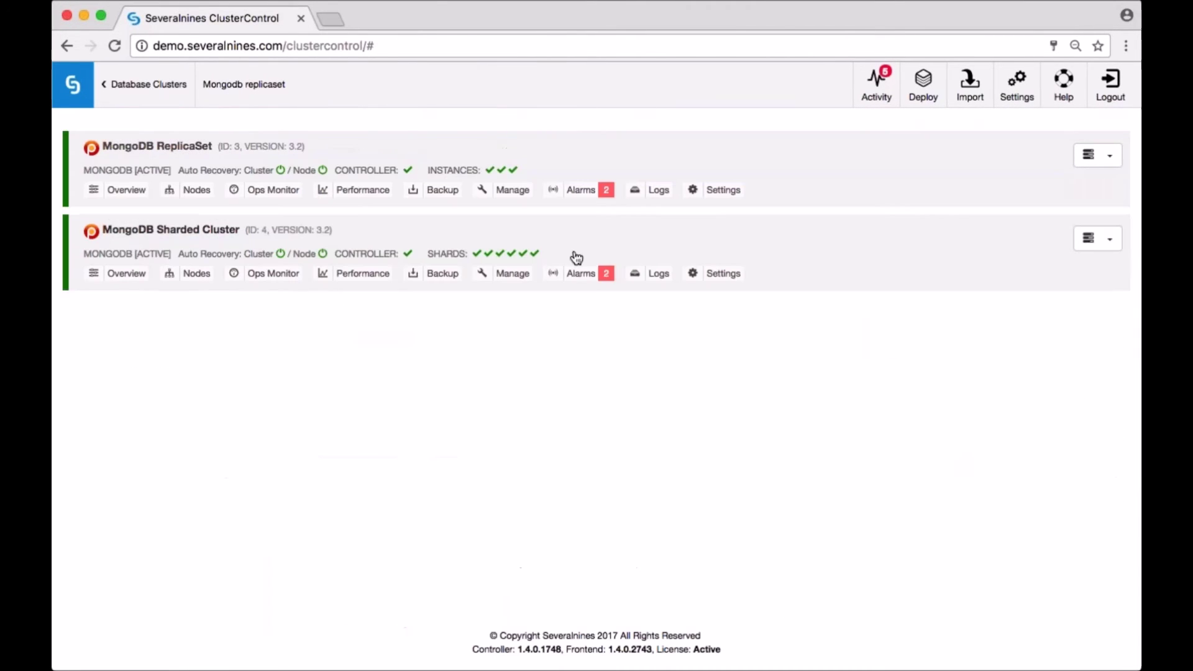
{"action": "left_click", "coordinate": [340, 279]}
{"action": "left_click", "coordinate": [166, 350]}
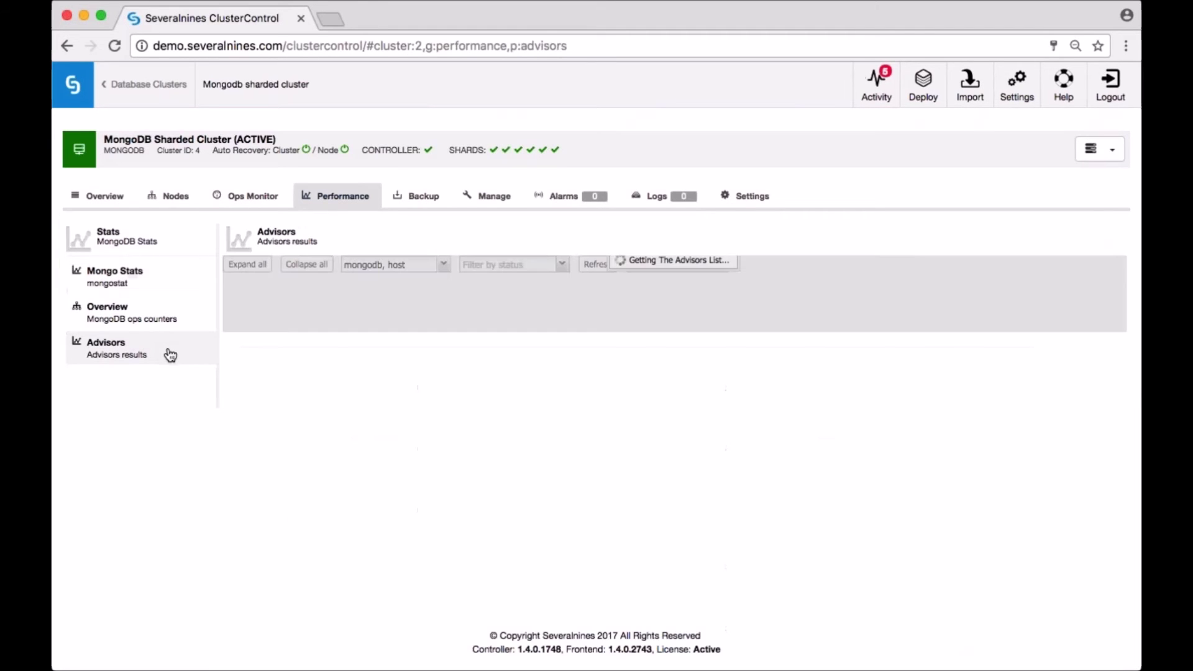
{"action": "scroll", "coordinate": [795, 364], "scroll_direction": "down", "scroll_amount": 15}
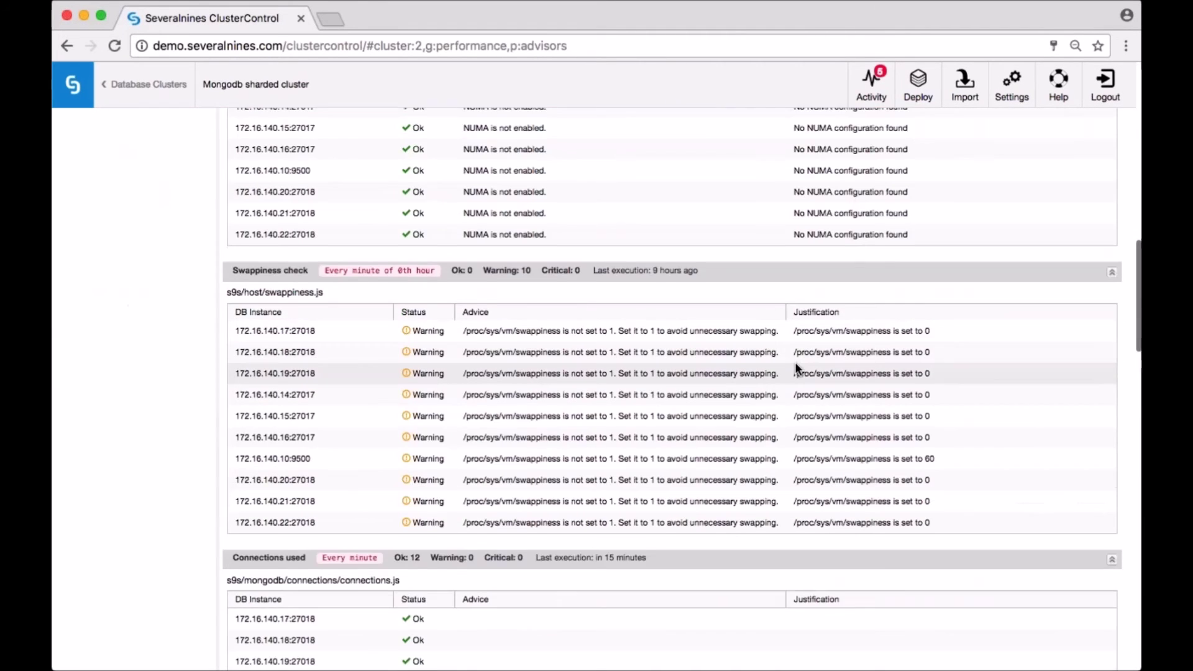
{"action": "scroll", "coordinate": [795, 363], "scroll_direction": "down", "scroll_amount": 10}
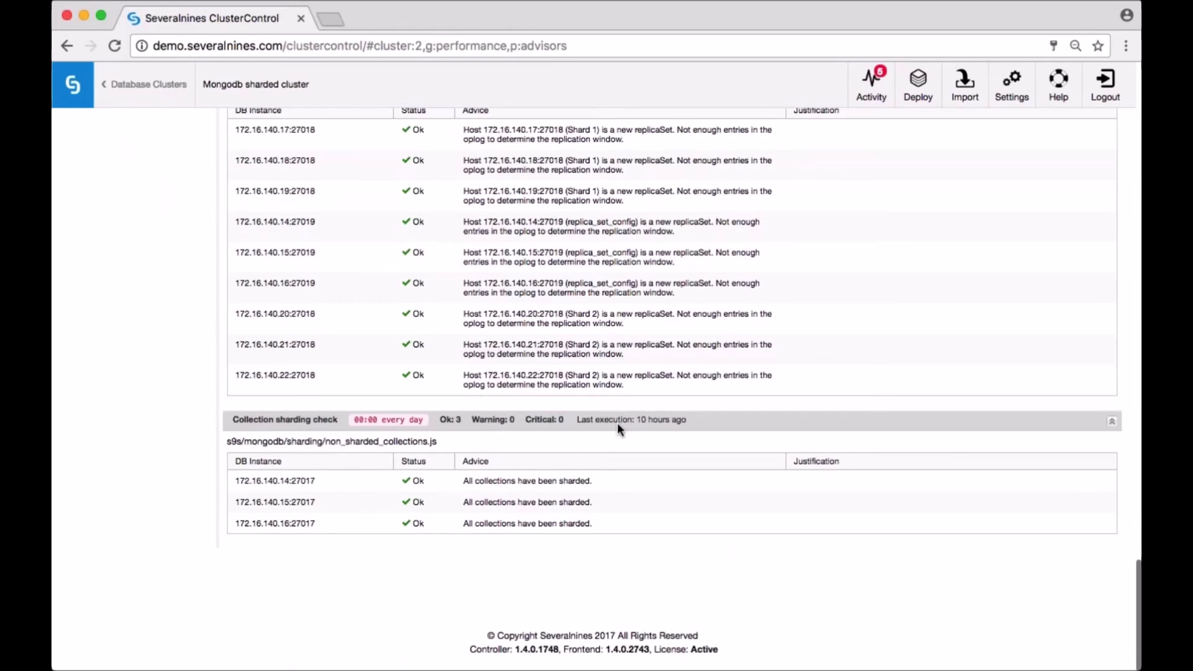
{"action": "scroll", "coordinate": [607, 416], "scroll_direction": "up", "scroll_amount": 4}
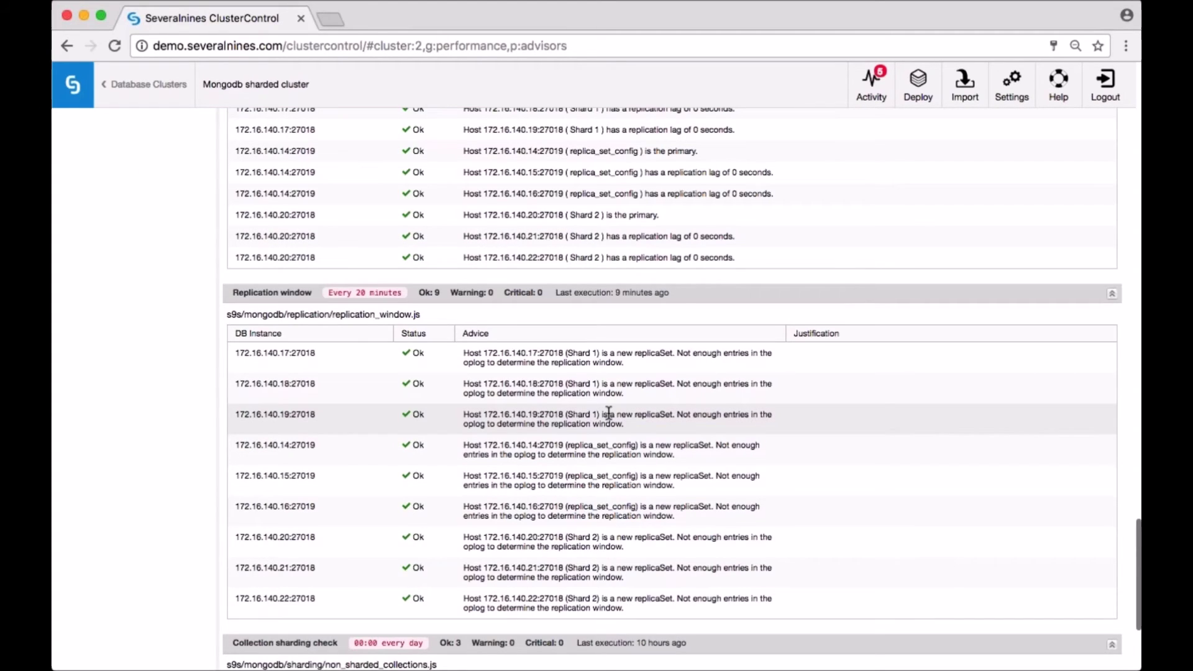
{"action": "scroll", "coordinate": [603, 353], "scroll_direction": "up", "scroll_amount": 1}
{"action": "scroll", "coordinate": [603, 352], "scroll_direction": "up", "scroll_amount": 7}
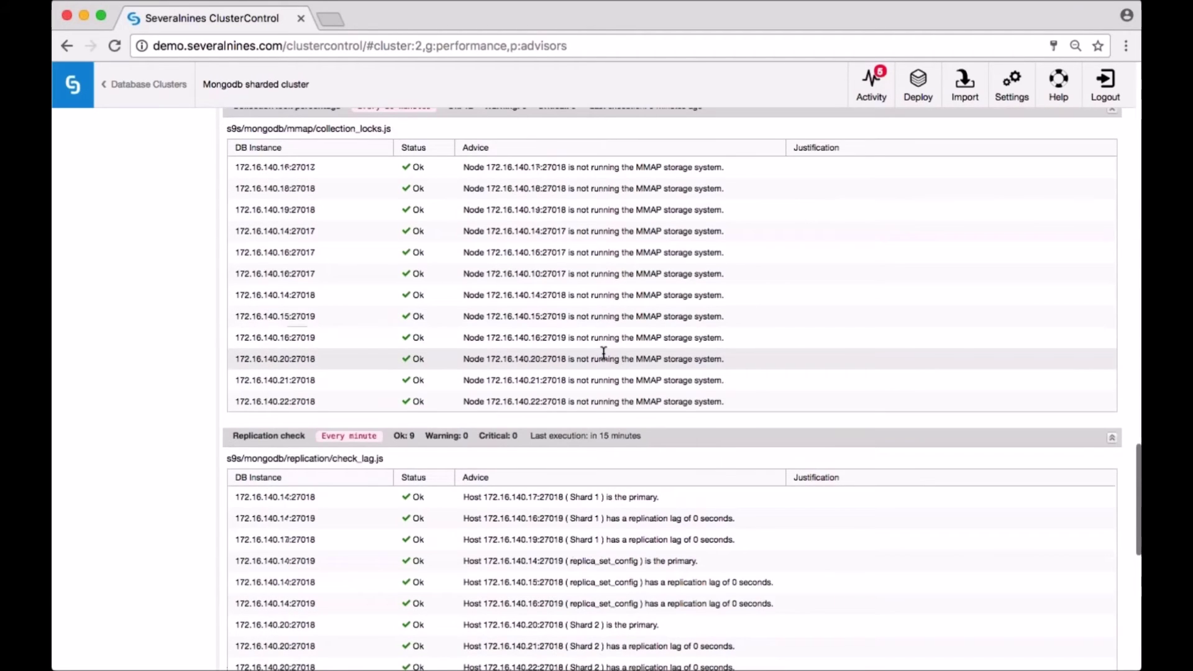
{"action": "scroll", "coordinate": [603, 352], "scroll_direction": "up", "scroll_amount": 8}
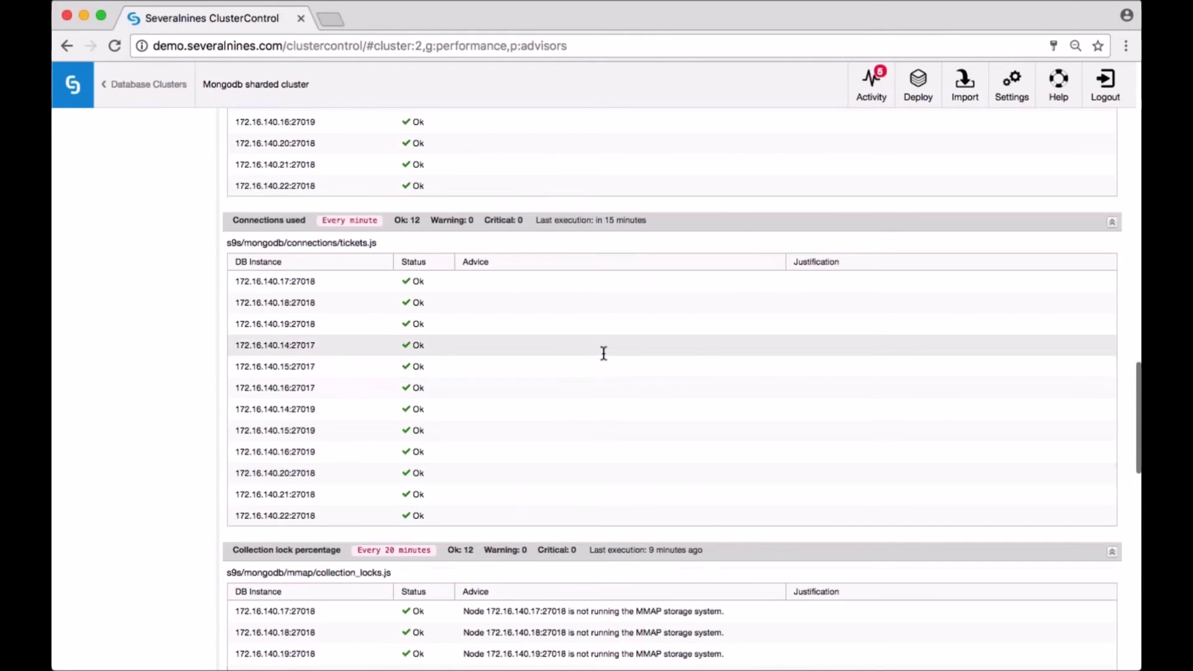
{"action": "scroll", "coordinate": [603, 352], "scroll_direction": "up", "scroll_amount": 9}
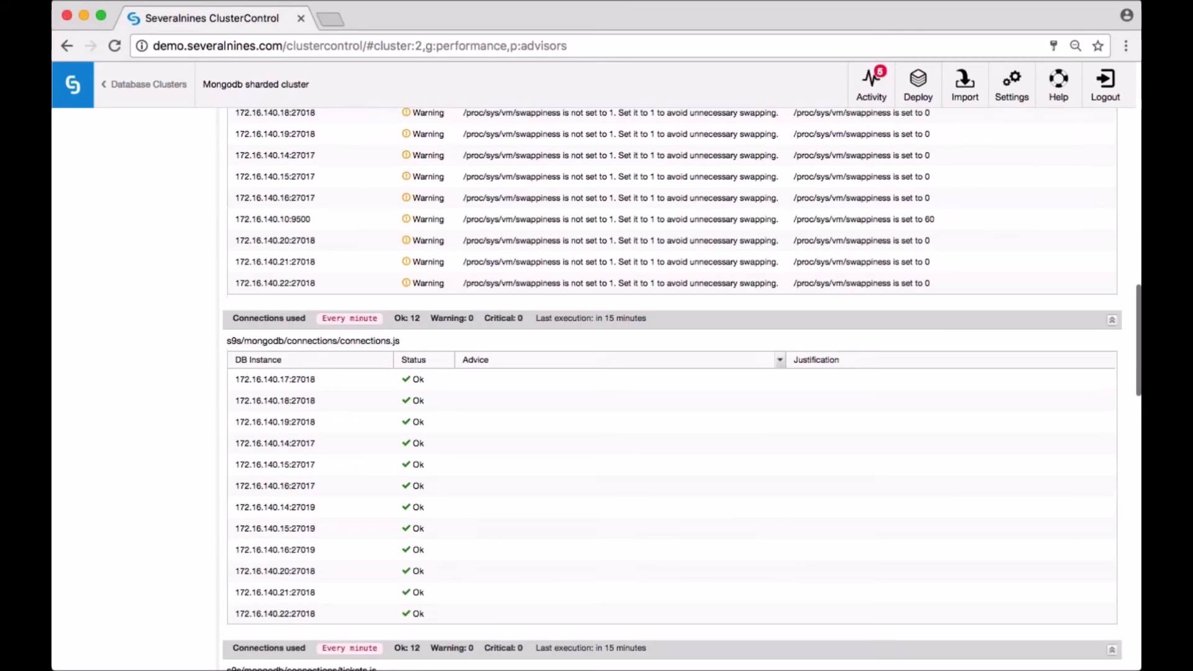
{"action": "scroll", "coordinate": [600, 351], "scroll_direction": "up", "scroll_amount": 5}
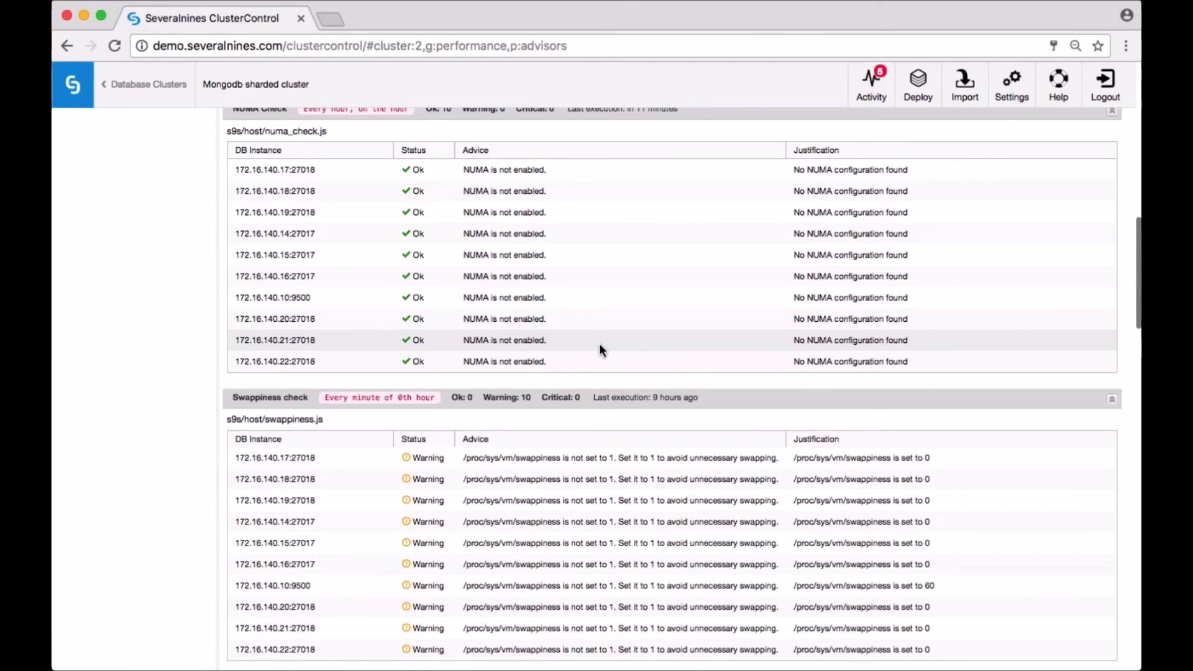
Review the sharded cluster's remaining advisor results down to the collection sharding check, and return to the start of the results.
{"action": "scroll", "coordinate": [600, 352], "scroll_direction": "down", "scroll_amount": 13}
{"action": "scroll", "coordinate": [600, 348], "scroll_direction": "down", "scroll_amount": 17}
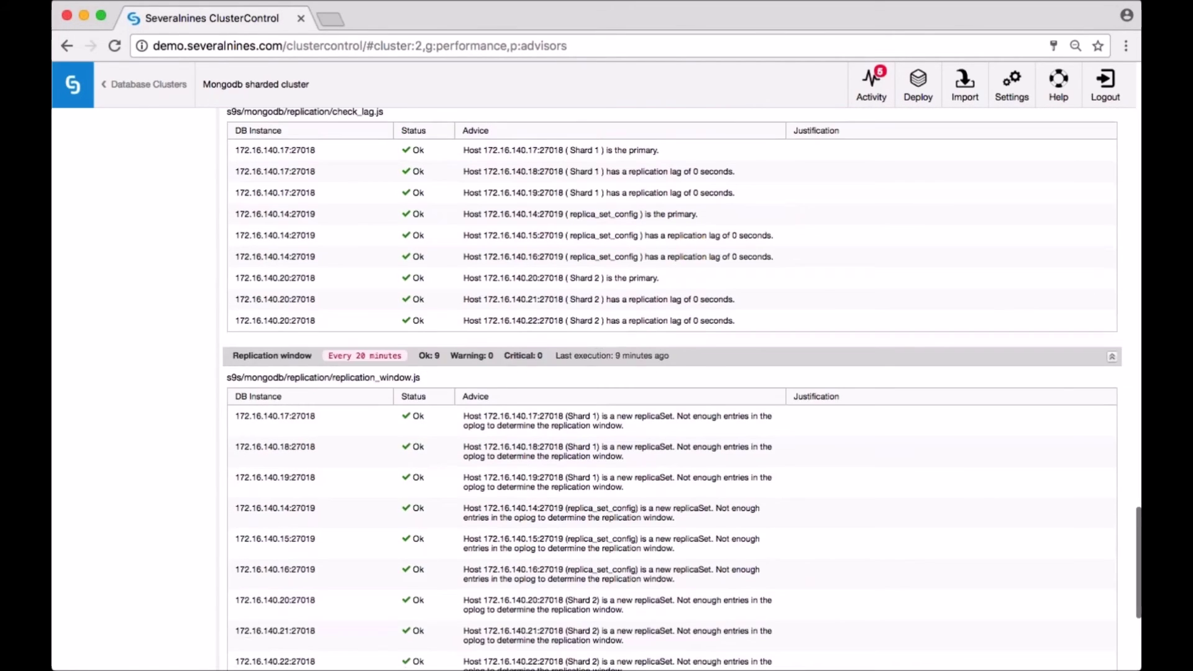
{"action": "scroll", "coordinate": [600, 348], "scroll_direction": "down", "scroll_amount": 4}
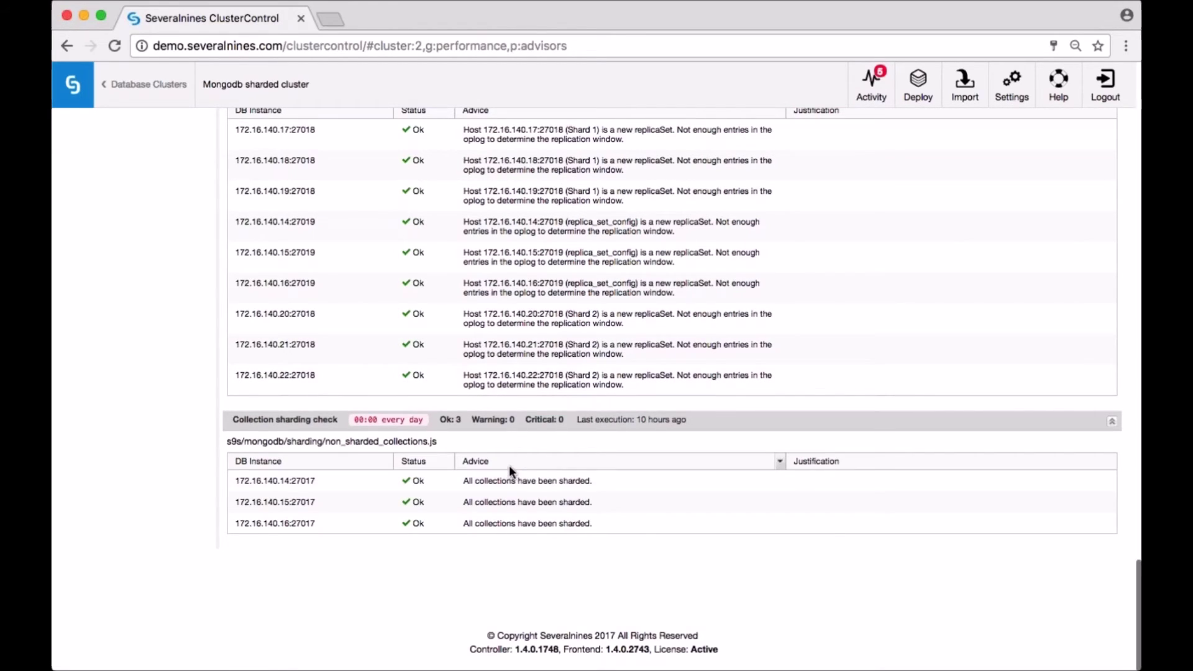
{"action": "scroll", "coordinate": [497, 463], "scroll_direction": "up", "scroll_amount": 10}
{"action": "scroll", "coordinate": [493, 456], "scroll_direction": "up", "scroll_amount": 15}
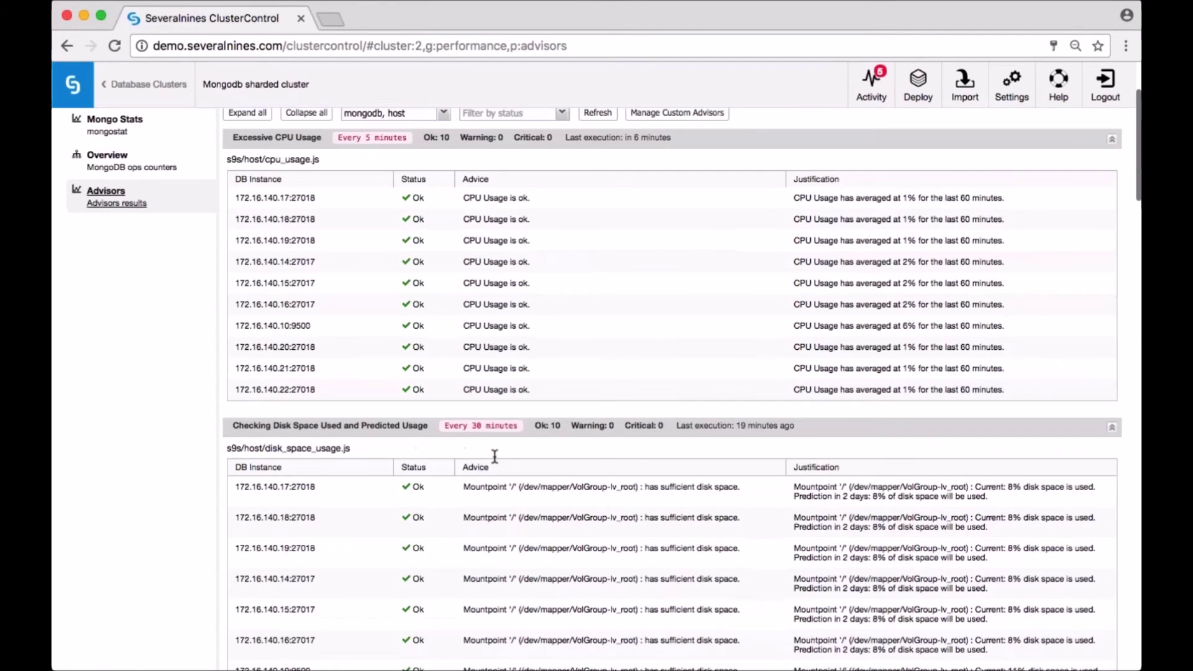
{"action": "scroll", "coordinate": [495, 453], "scroll_direction": "up", "scroll_amount": 3}
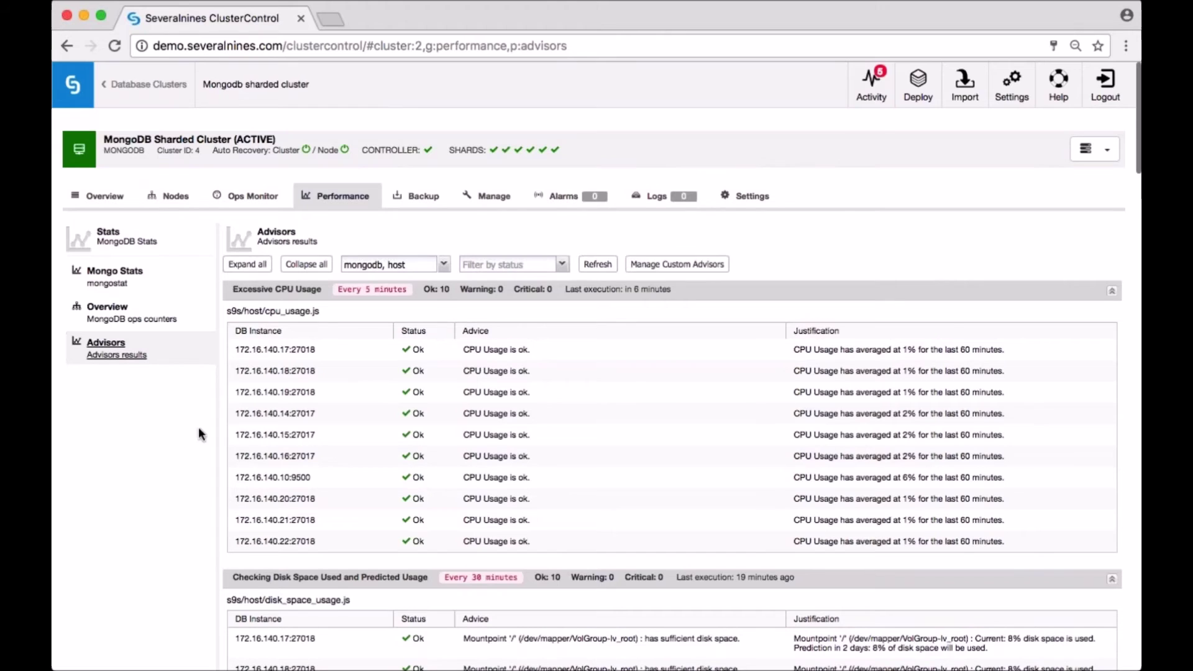
Open the backup scheduling form for the MongoDB Sharded Cluster and inspect the backup method choices, including mongodump.
{"action": "left_click", "coordinate": [421, 191]}
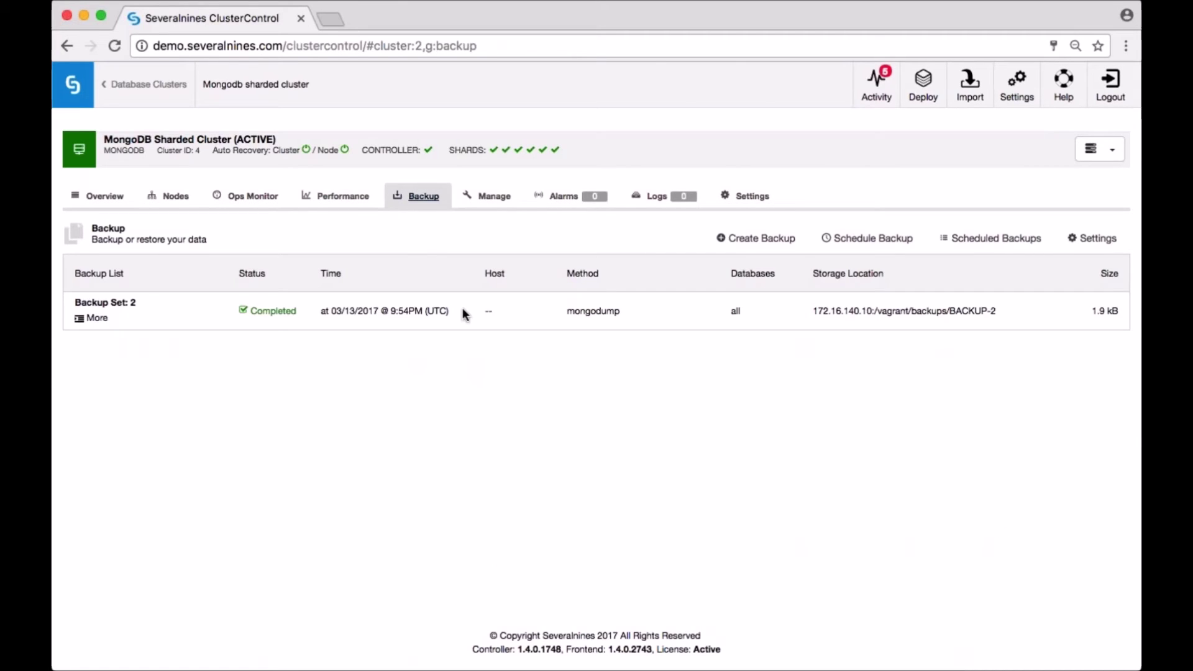
{"action": "left_click", "coordinate": [864, 239]}
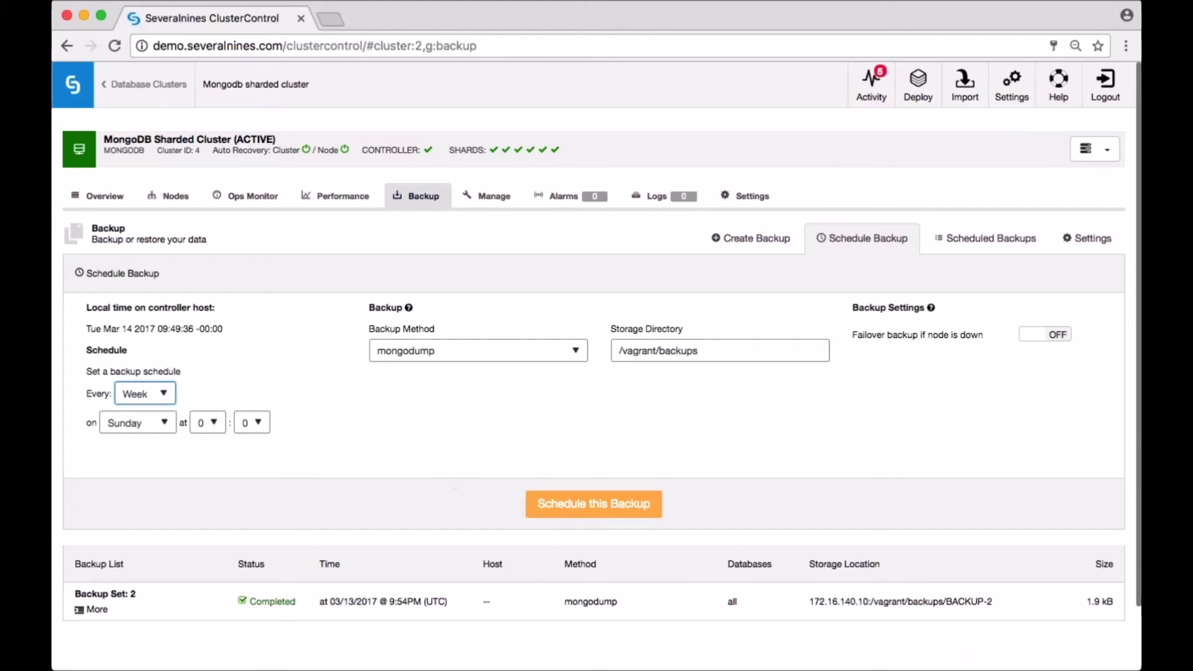
{"action": "left_click", "coordinate": [558, 357]}
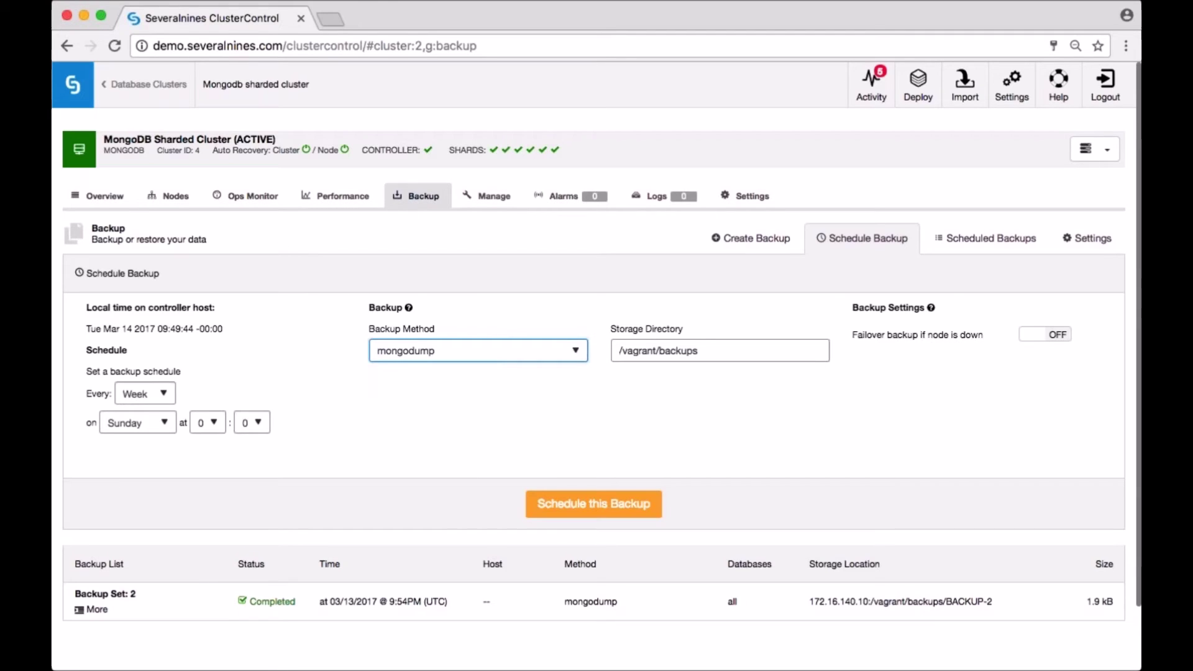
Return to the database clusters overview and open the Developer Studio for the MongoDB ReplicaSet.
{"action": "left_click", "coordinate": [145, 84]}
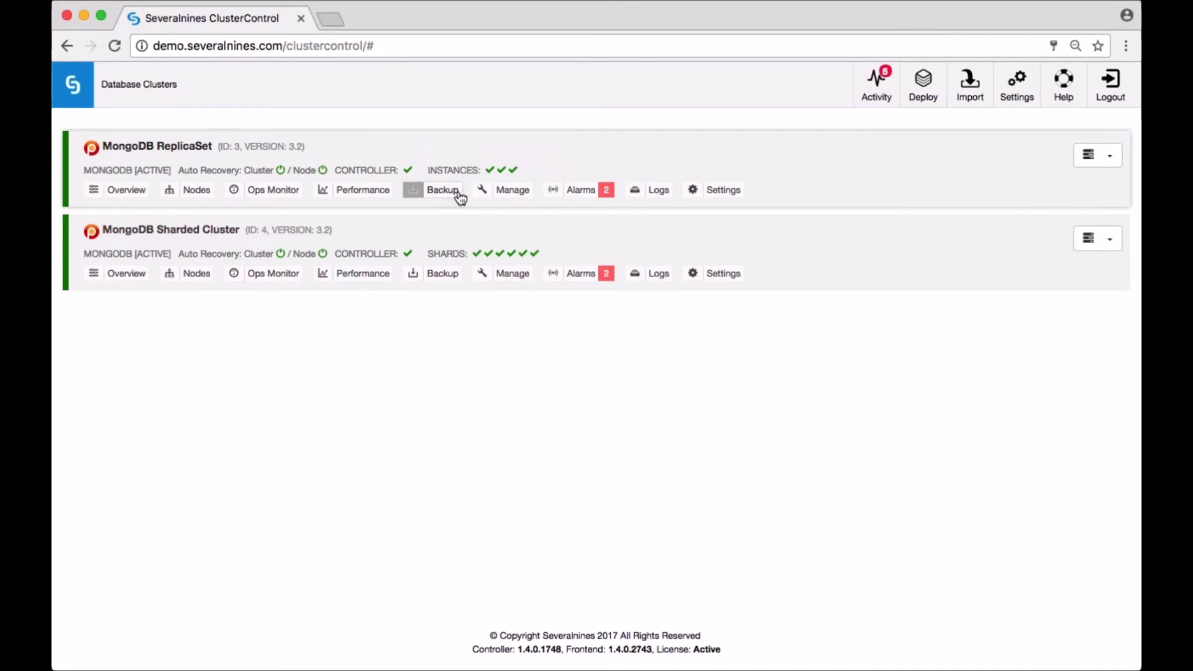
{"action": "left_click", "coordinate": [497, 190]}
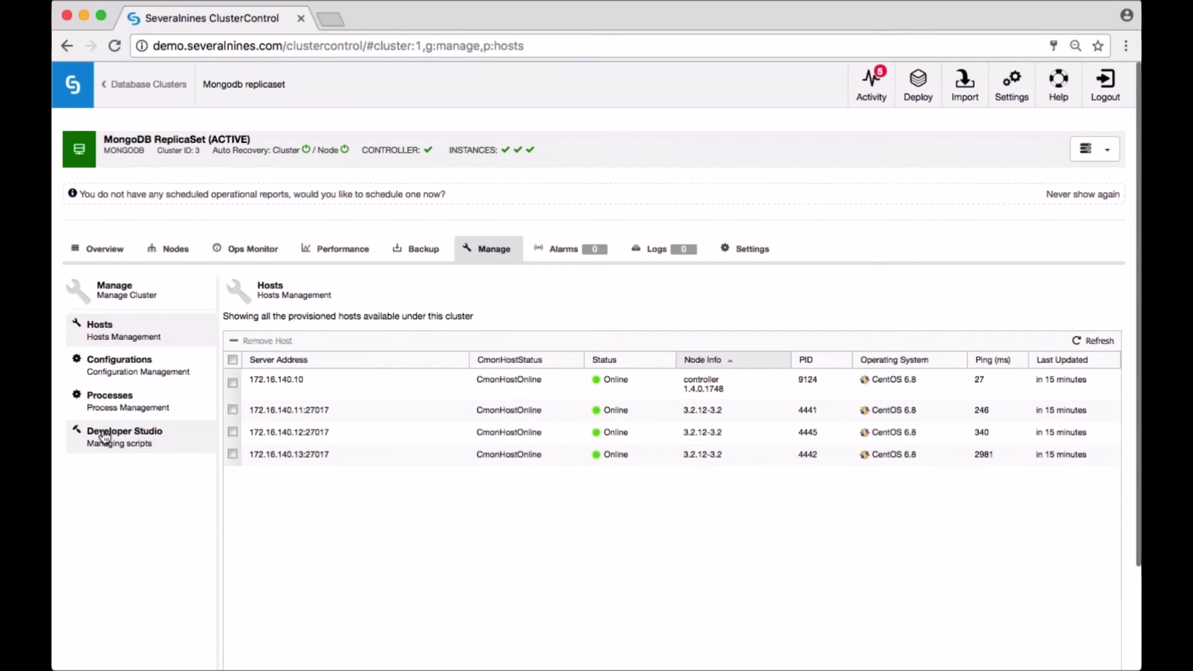
{"action": "left_click", "coordinate": [130, 444]}
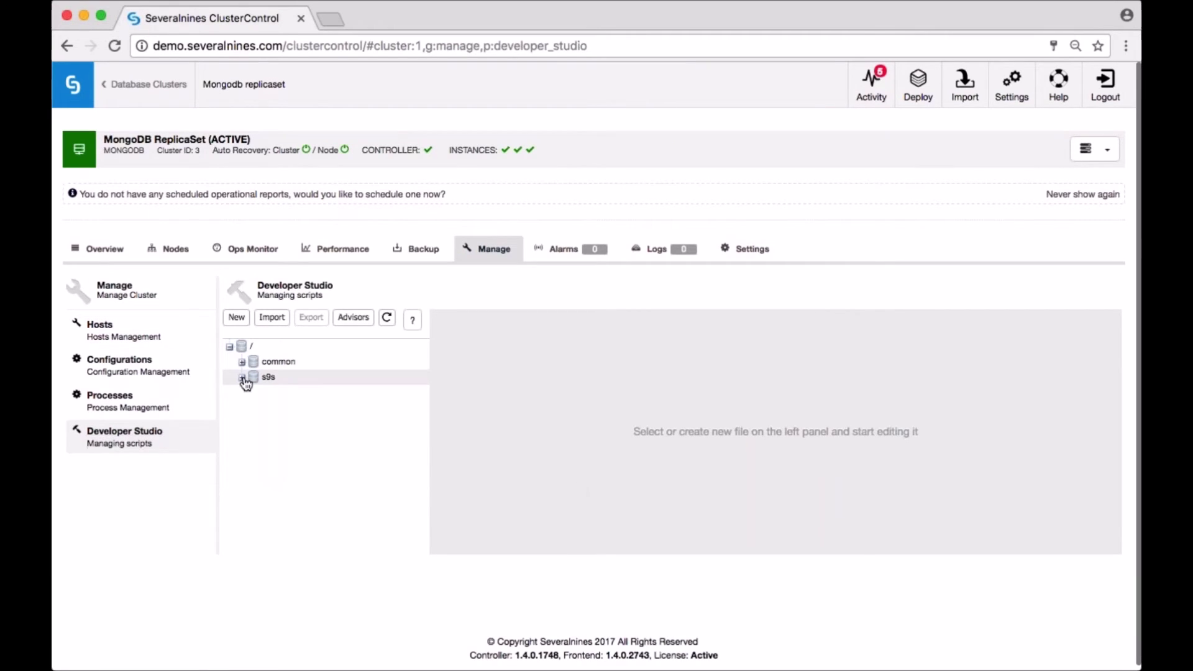
Expand the s9s/mongodb/security script folder and open the advisor scripts auth_enabled_check.js and authorization_check.js.
{"action": "left_click", "coordinate": [242, 377]}
{"action": "left_click", "coordinate": [258, 424]}
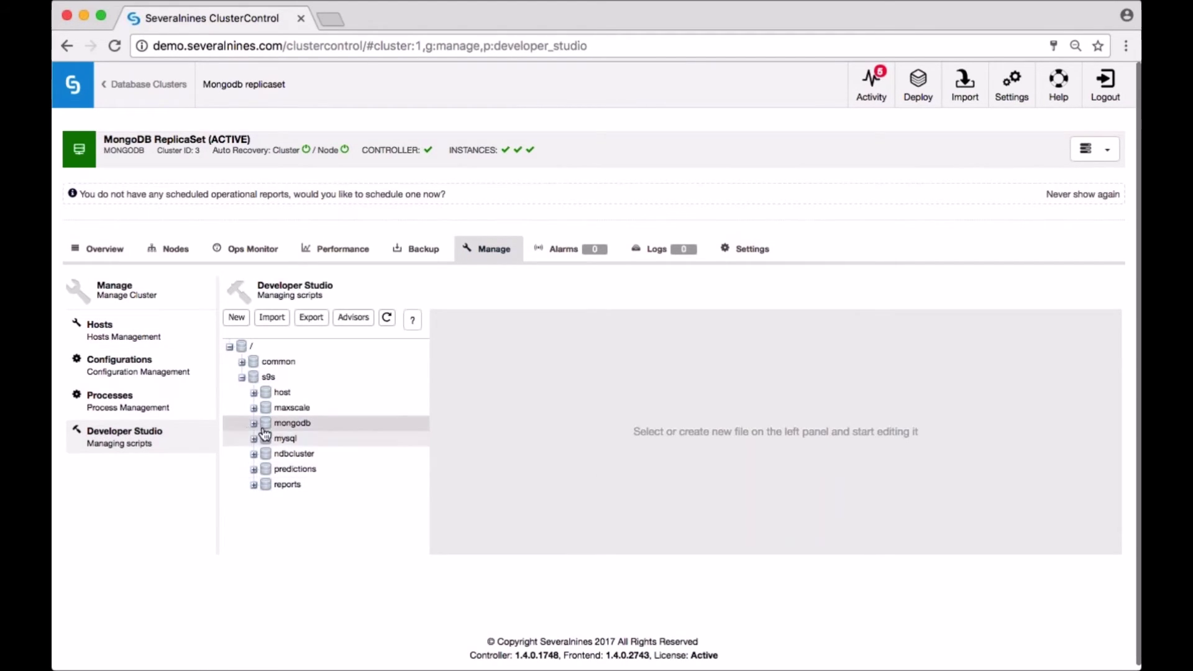
{"action": "left_click", "coordinate": [261, 424]}
{"action": "left_click", "coordinate": [274, 484]}
{"action": "left_click", "coordinate": [274, 484]}
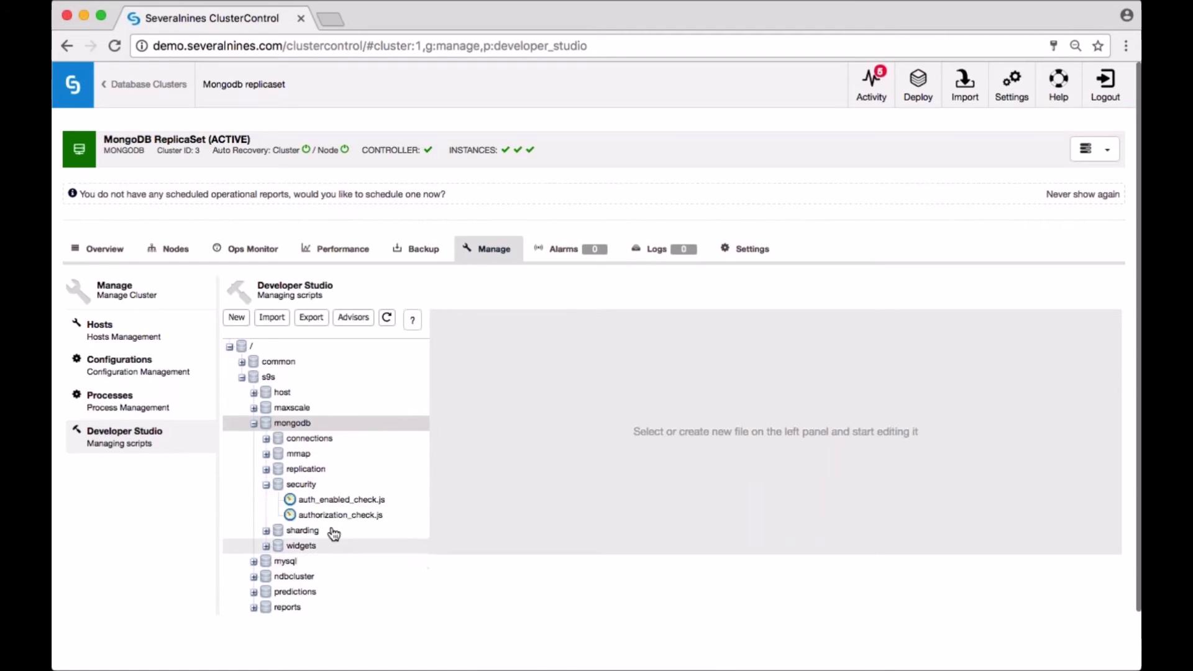
{"action": "left_click", "coordinate": [332, 501]}
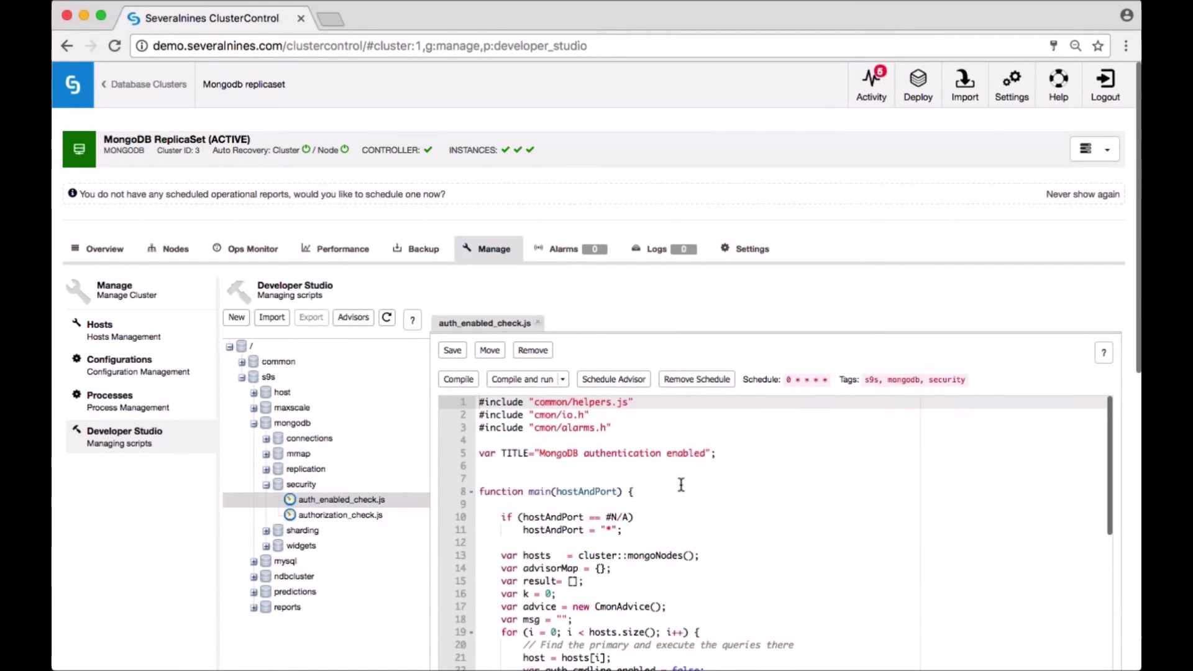
{"action": "left_click", "coordinate": [386, 519]}
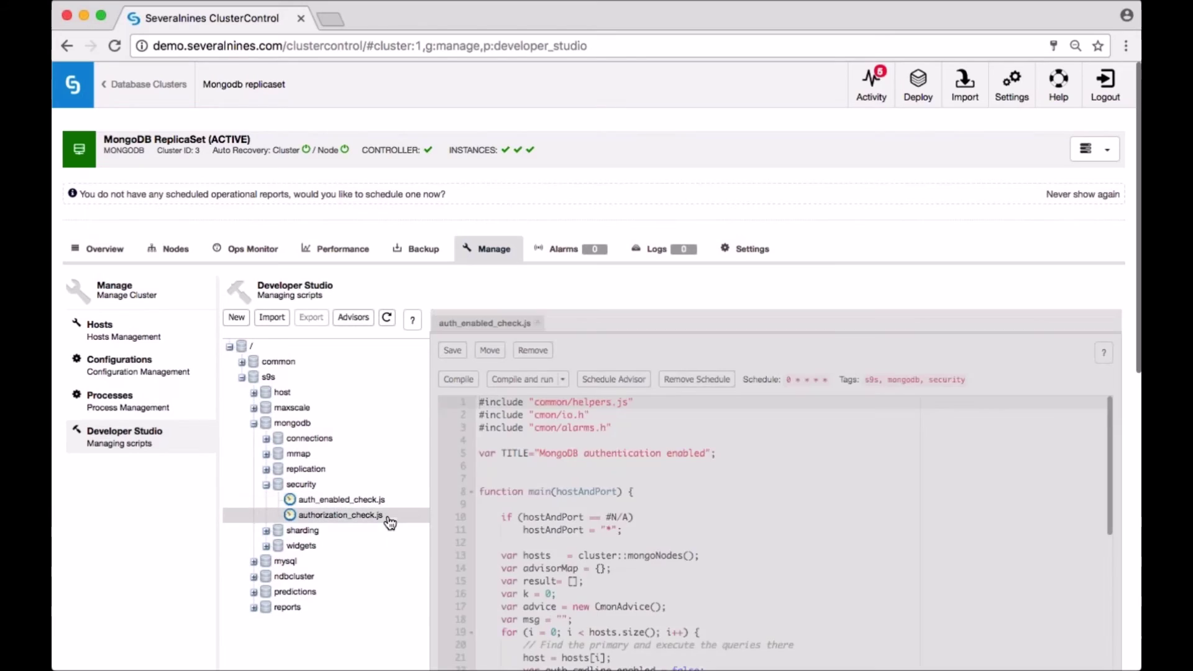